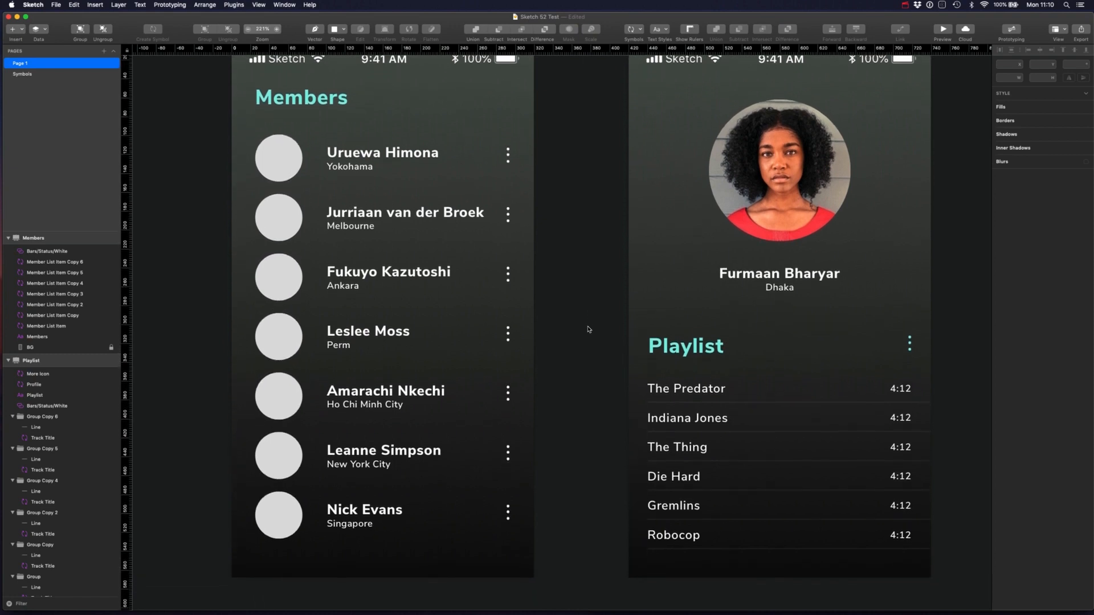
# Look over the Members and Playlist artboards, from the status bars down to the end of both lists
pyautogui.scroll(-2, 589, 329)
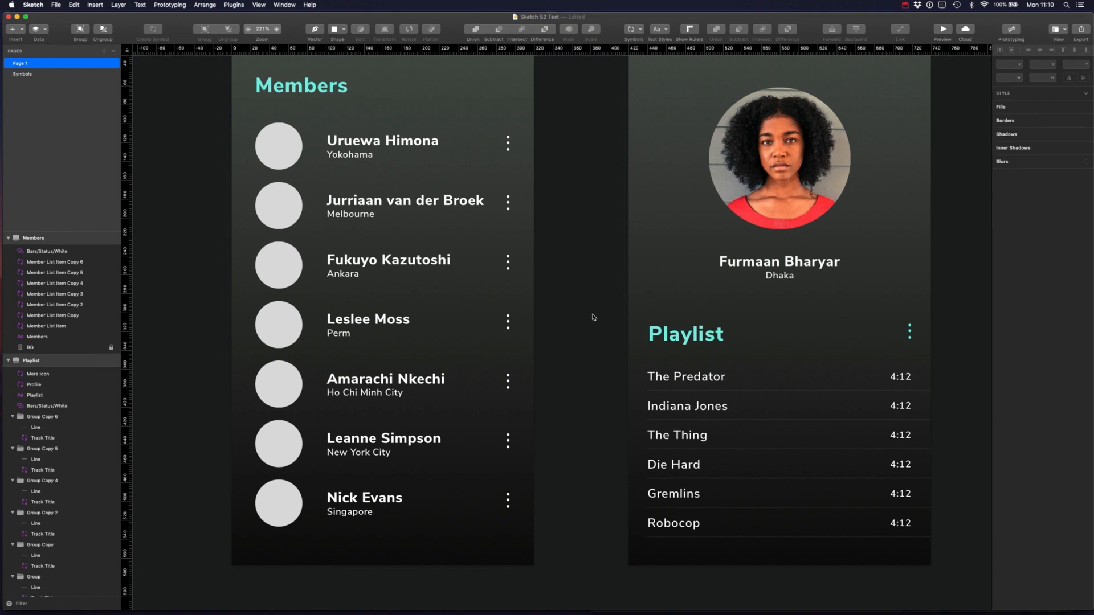
pyautogui.scroll(-1, 592, 318)
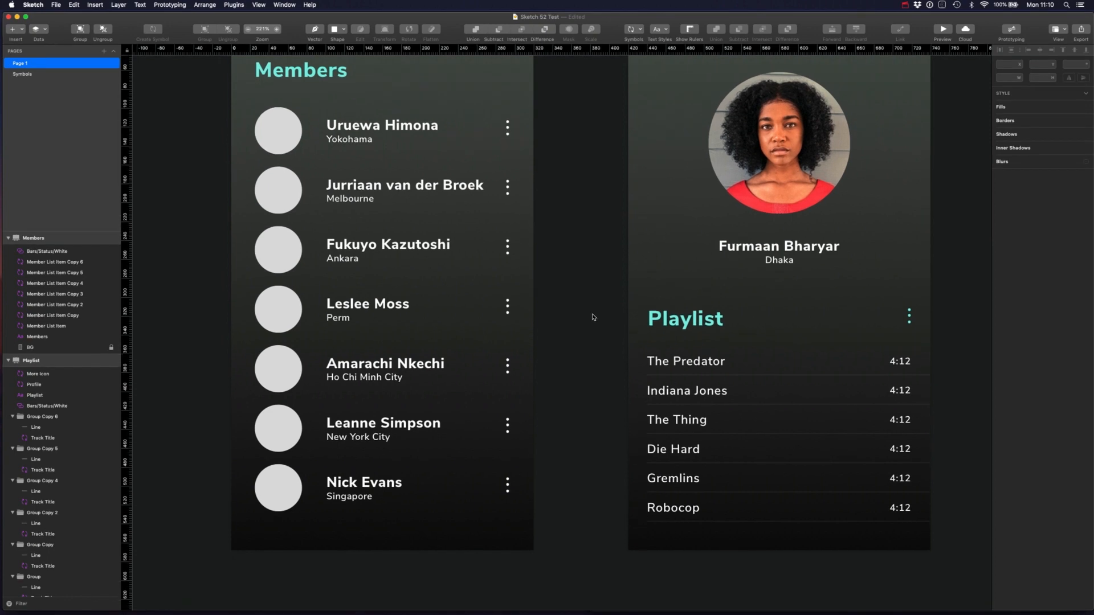
pyautogui.scroll(-2, 592, 318)
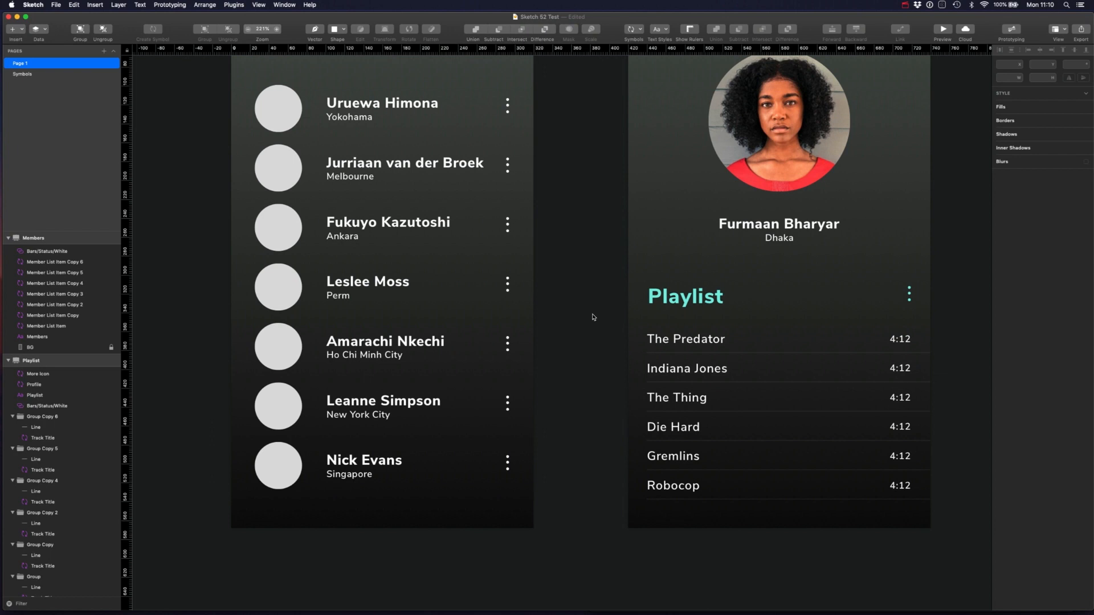
pyautogui.scroll(-2, 593, 317)
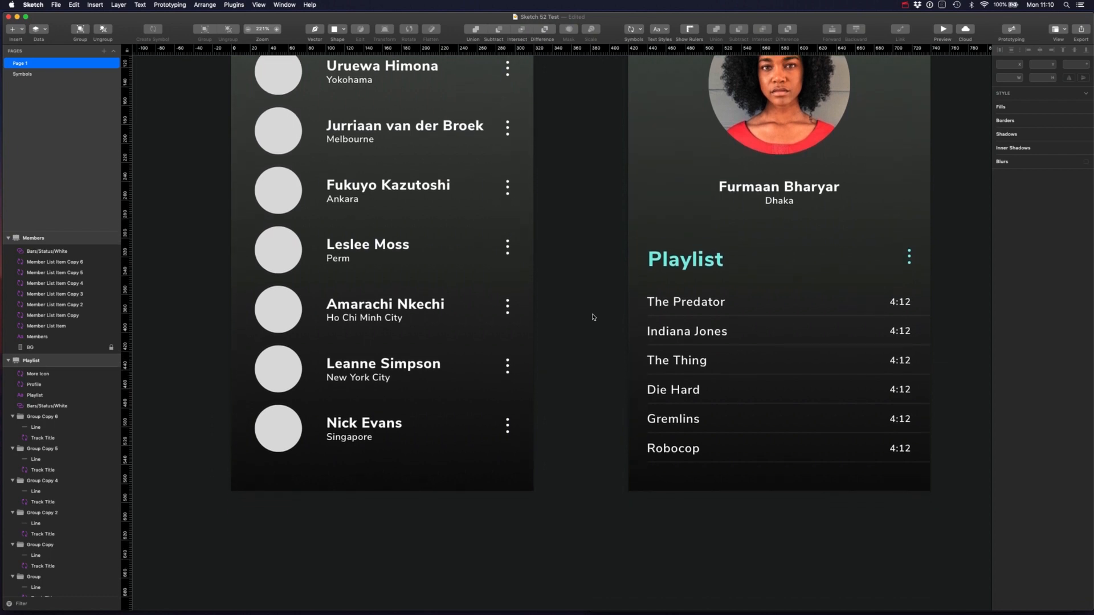
pyautogui.scroll(-2, 593, 317)
pyautogui.scroll(1, 592, 318)
pyautogui.scroll(2, 592, 318)
pyautogui.scroll(2, 593, 317)
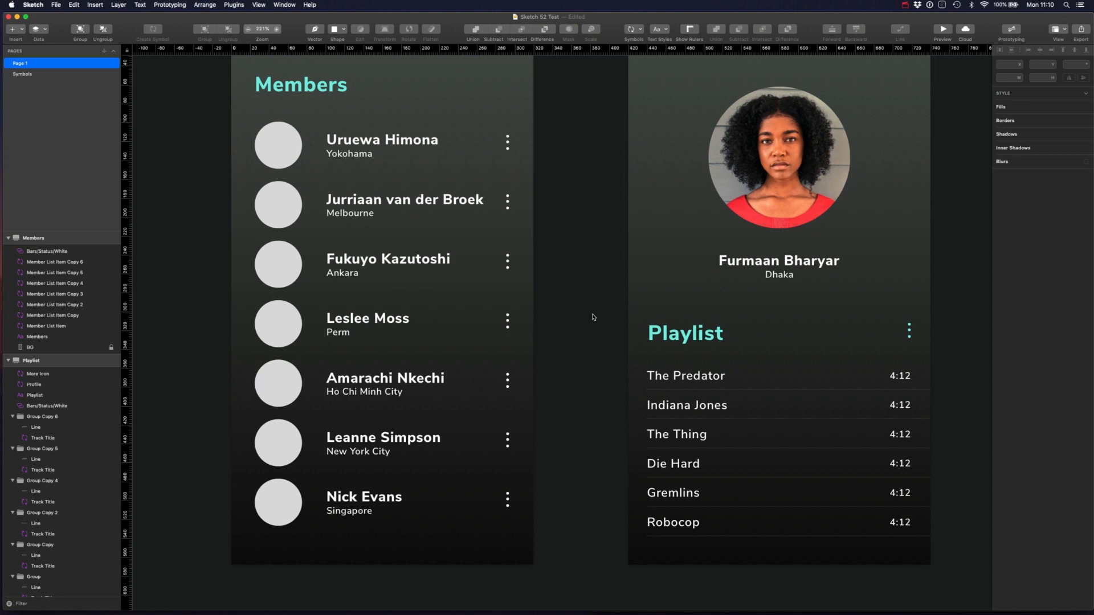
pyautogui.scroll(2, 592, 318)
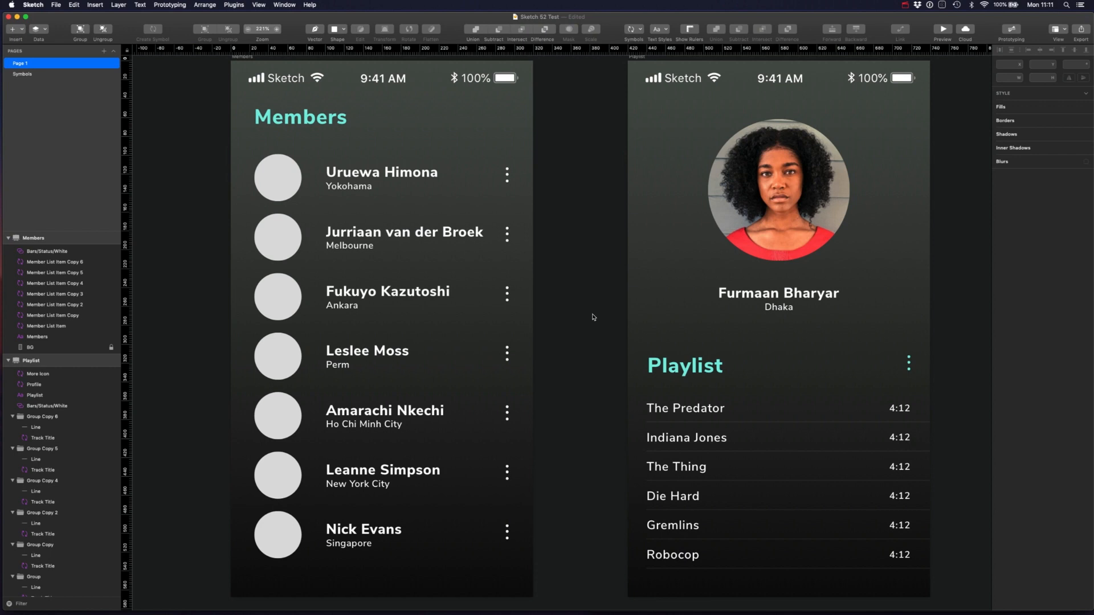
pyautogui.scroll(2, 593, 318)
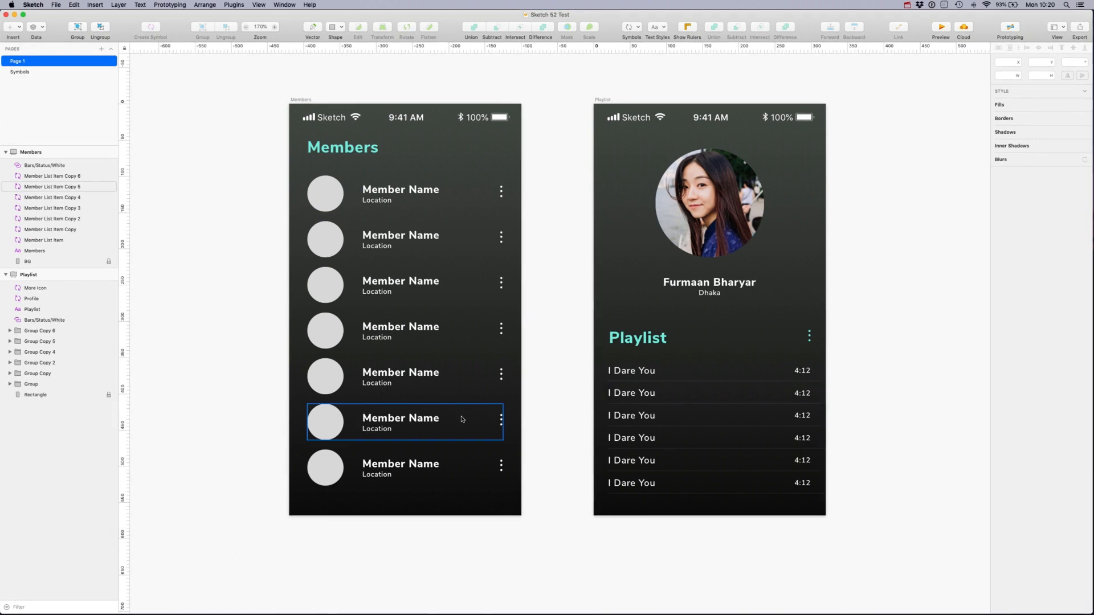
# Duplicate the four middle track rows of the Playlist artboard in place eight times
pyautogui.moveTo(567, 385); pyautogui.dragTo(706, 467)
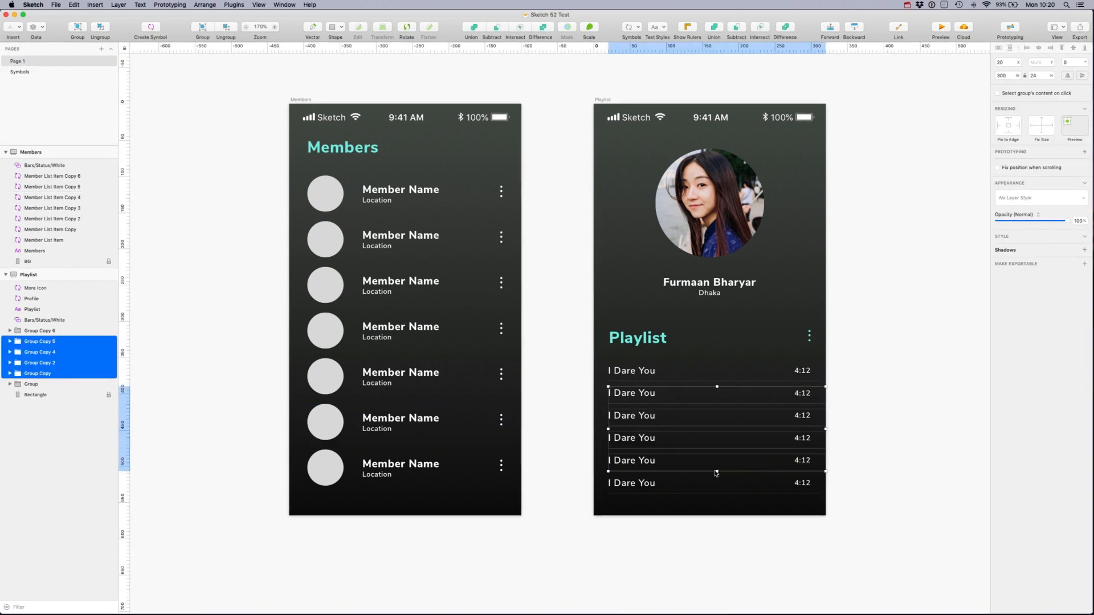
pyautogui.press('super+d')
pyautogui.press('super+d')
pyautogui.press('super+d')
pyautogui.press('super+d')
pyautogui.press('super+d')
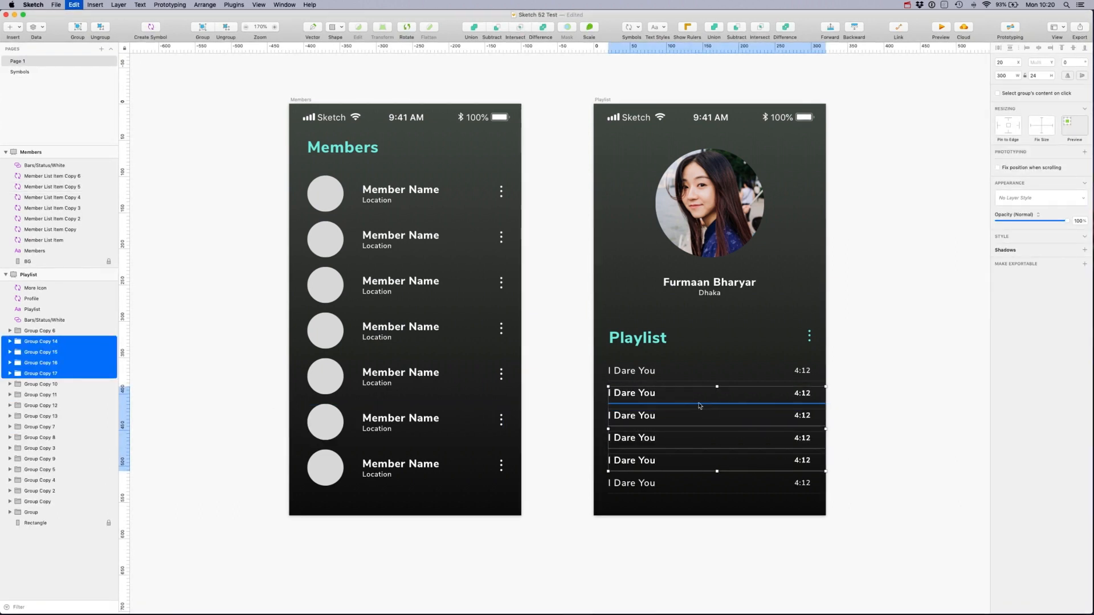
pyautogui.press('super+d')
pyautogui.press('super+d')
pyautogui.press('super+d')
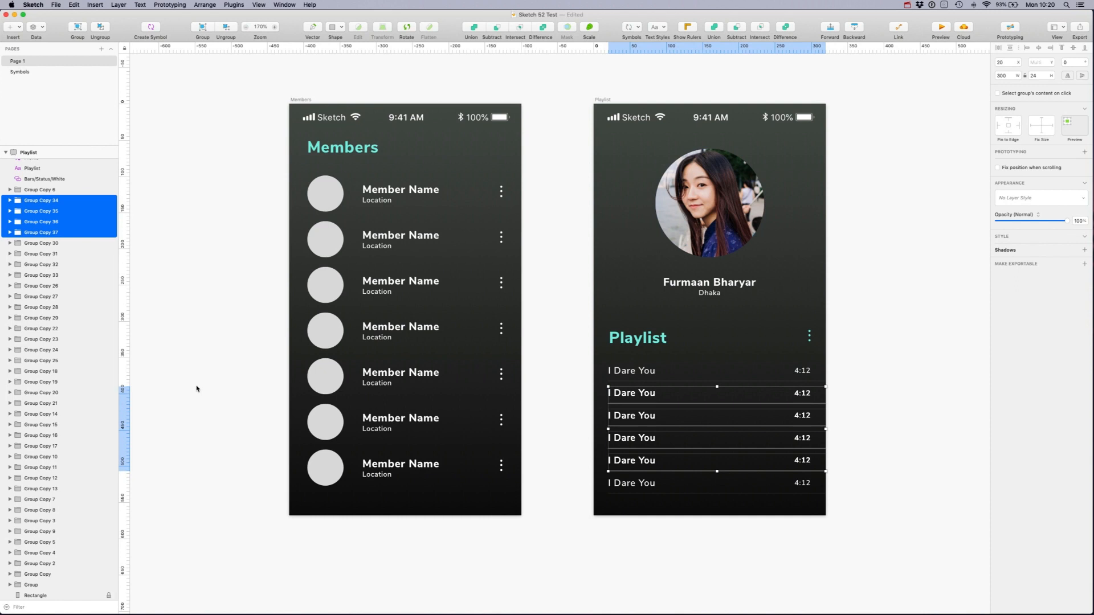
# Filter the layer list to symbols matching "track" and look through the matching Track Title layers
pyautogui.scroll(5, 74, 317)
pyautogui.scroll(-5, 52, 239)
pyautogui.click(7, 608)
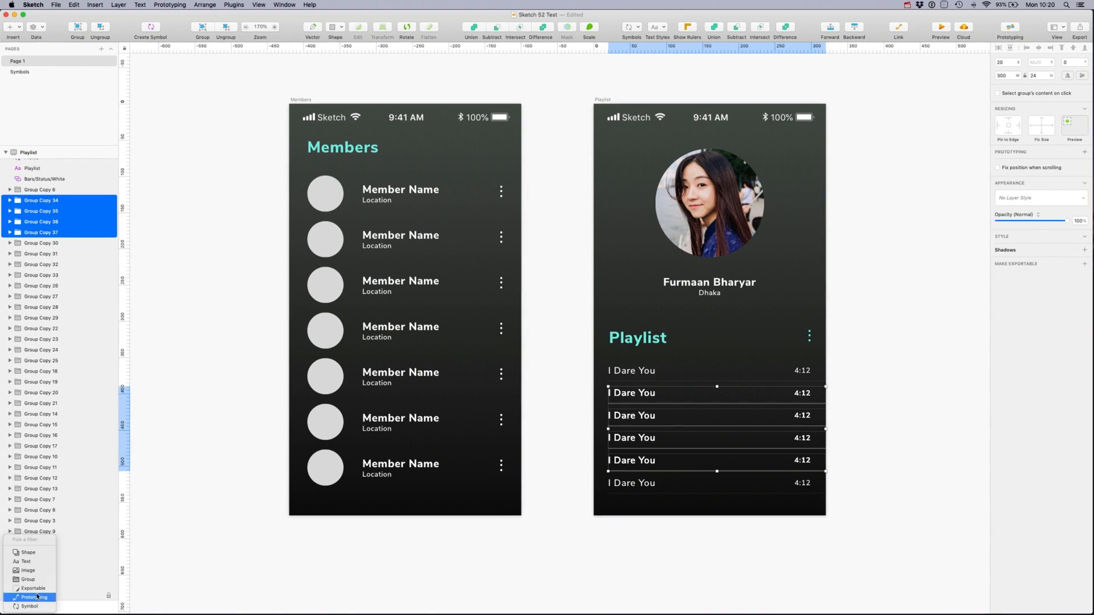
pyautogui.click(30, 606)
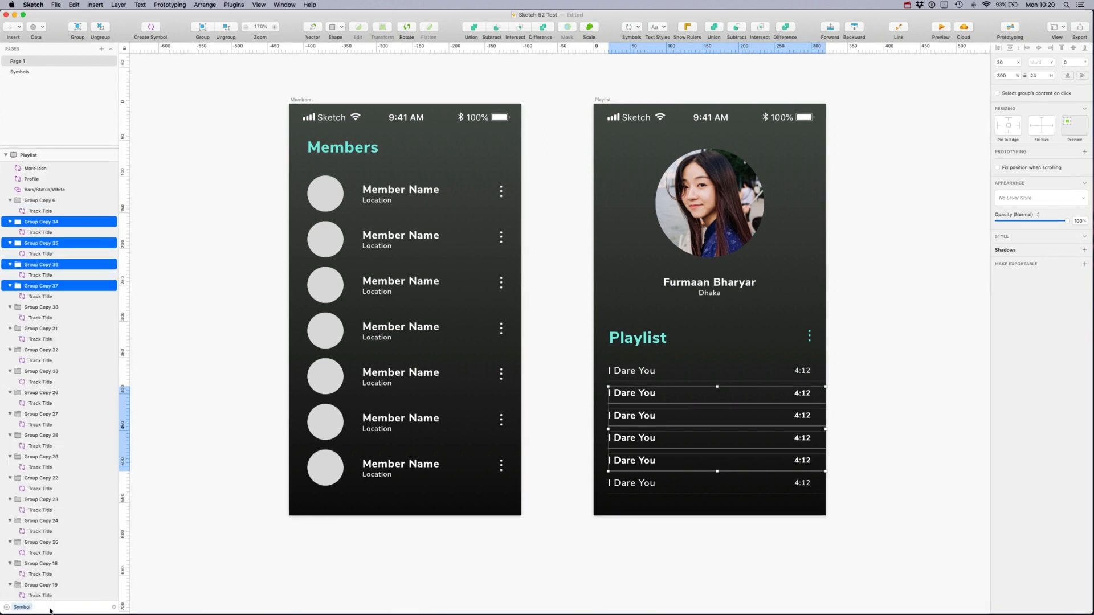
pyautogui.write('track')
pyautogui.scroll(-10, 59, 240)
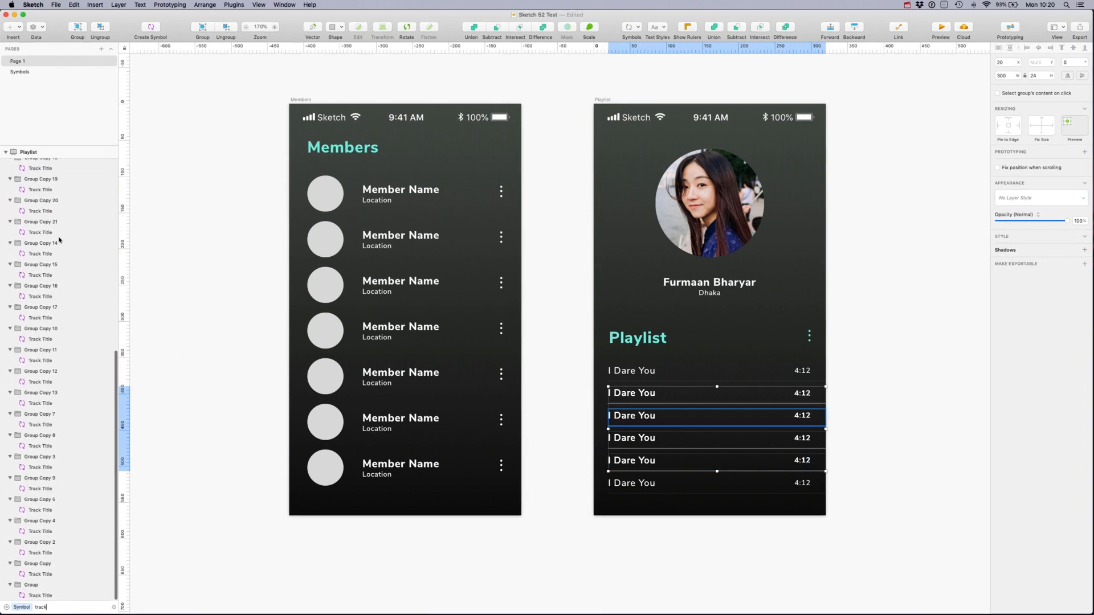
pyautogui.scroll(10, 60, 381)
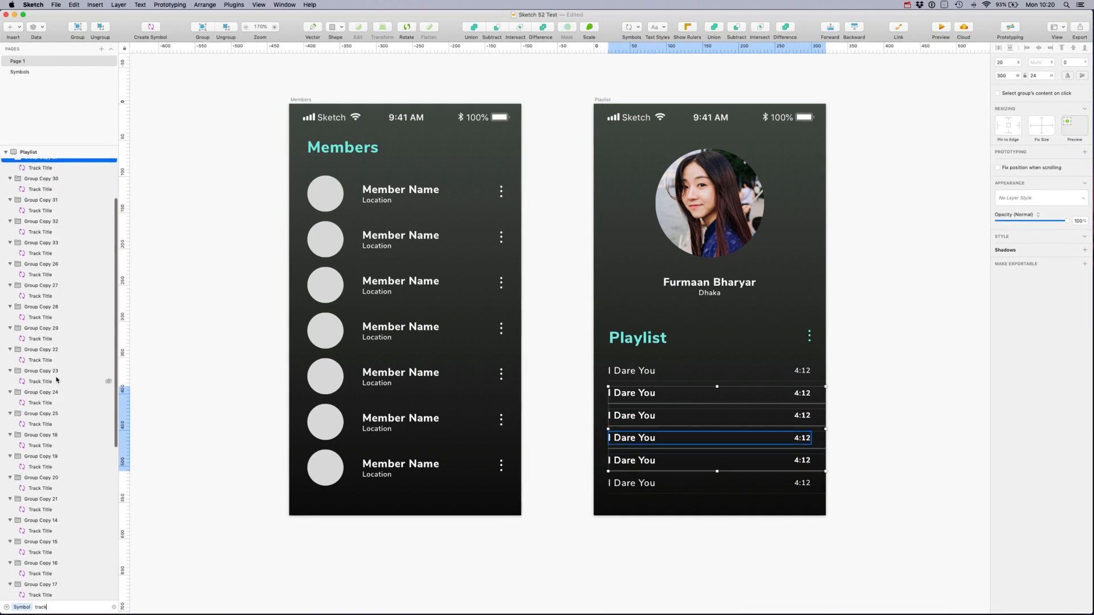
pyautogui.scroll(4, 57, 380)
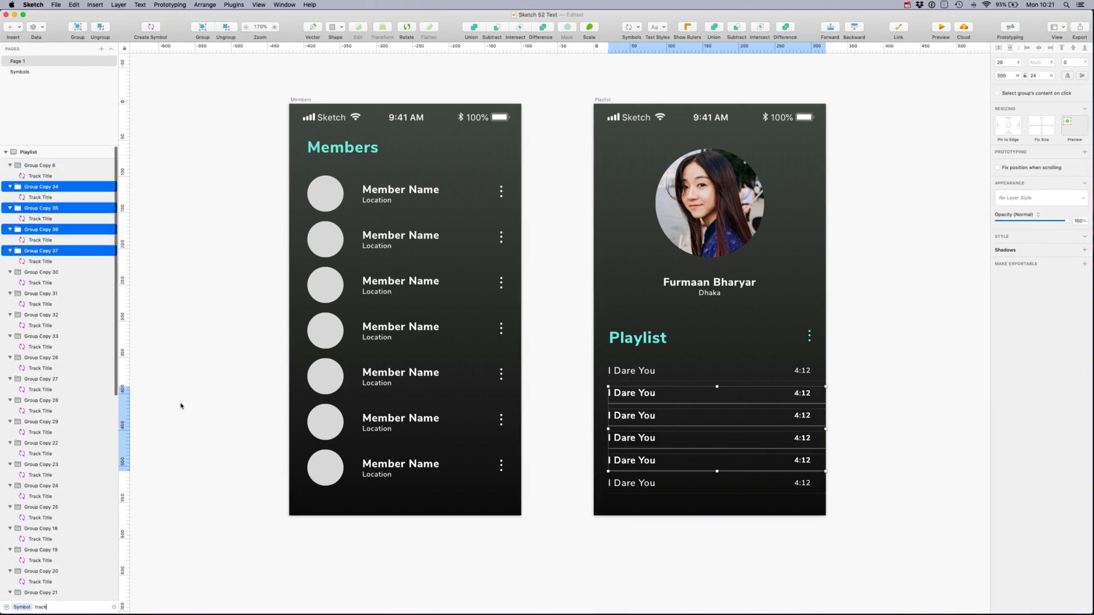
pyautogui.click(6, 607)
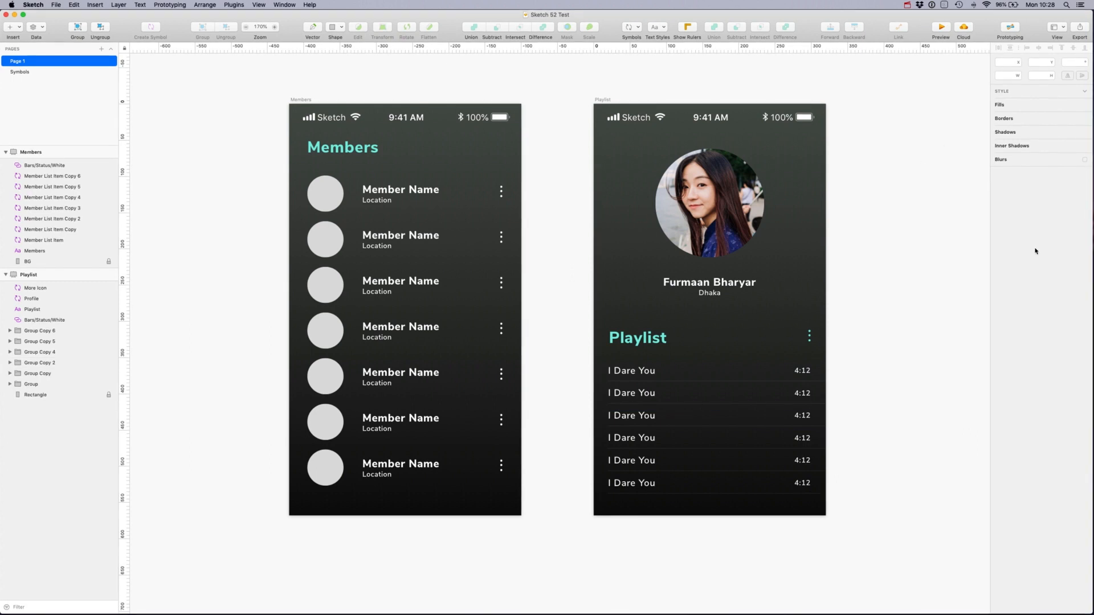
# Inspect the text styles available for the Playlist heading, including those in the Apple iOS UI library
pyautogui.click(650, 372)
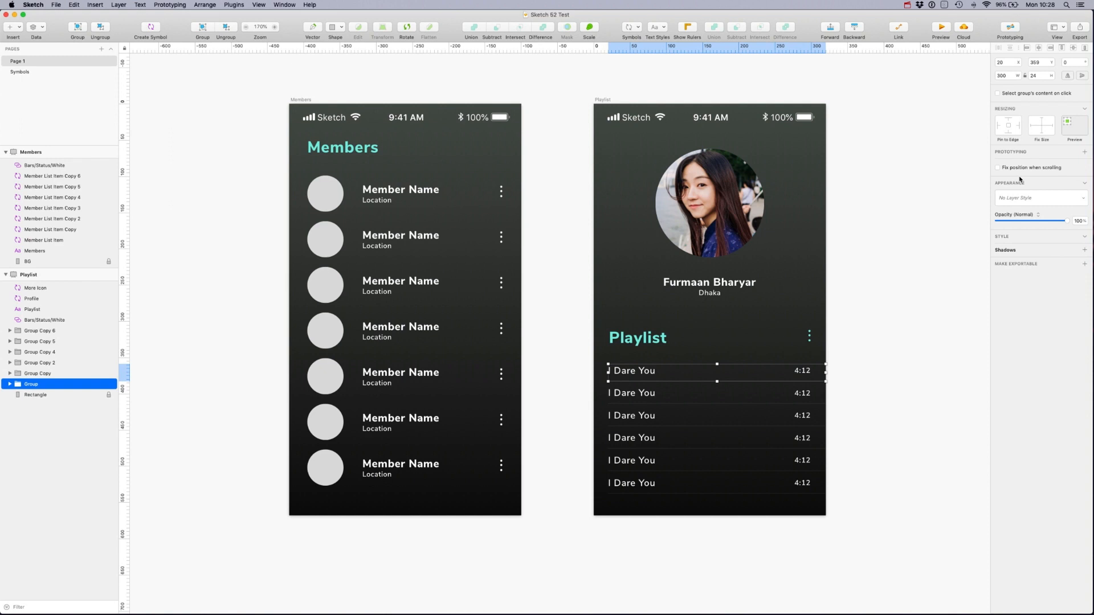
pyautogui.click(647, 346)
pyautogui.click(1037, 180)
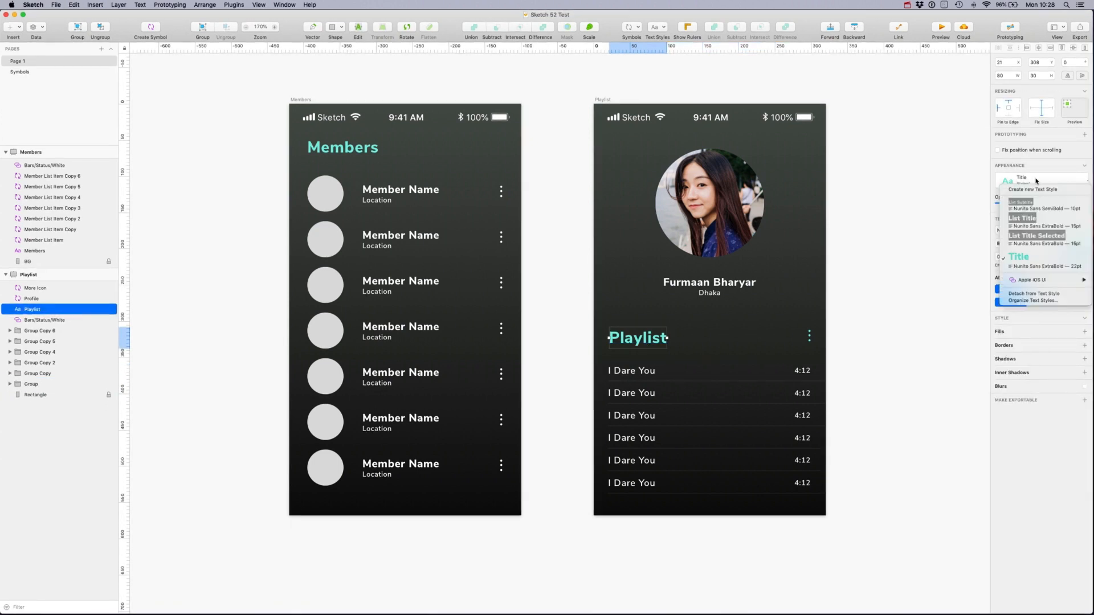
pyautogui.moveTo(1032, 281)
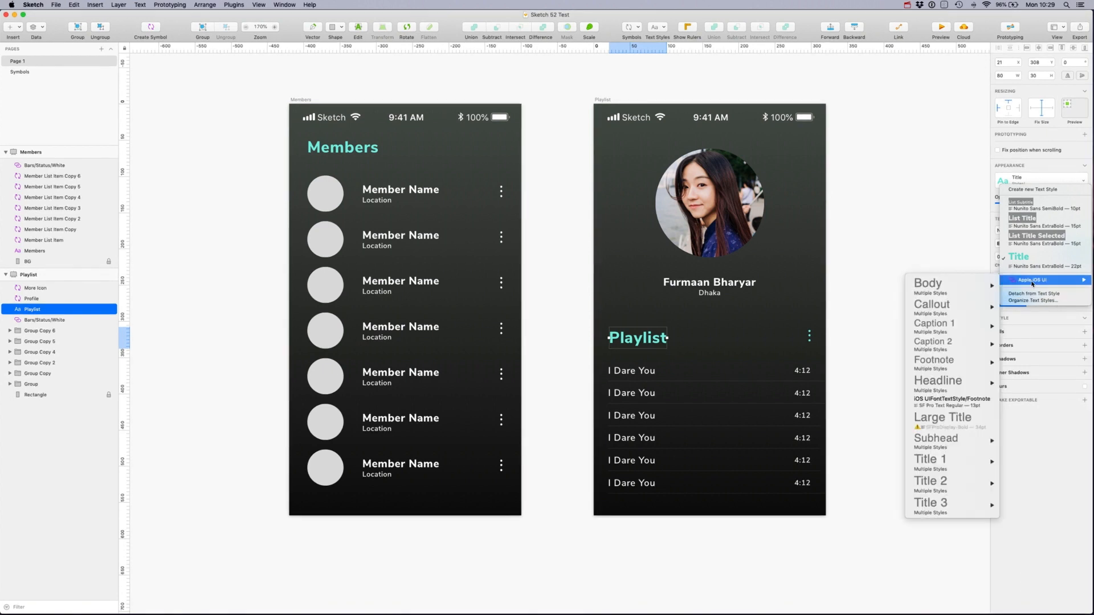
pyautogui.click(1022, 449)
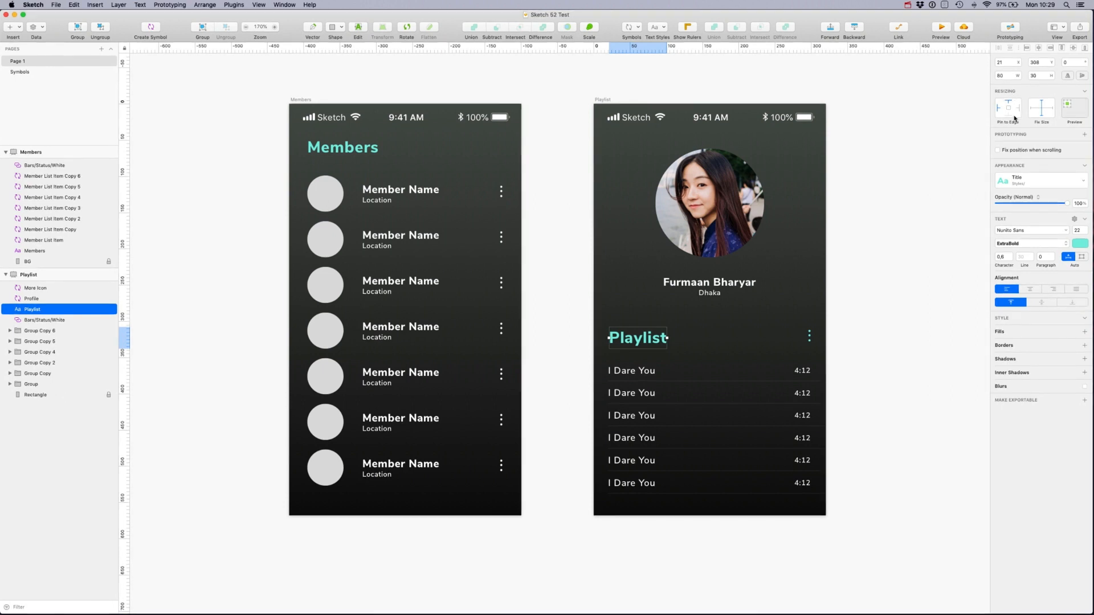
# Toggle the left-edge pin in the Playlist heading's resizing settings and save the document
pyautogui.click(998, 108)
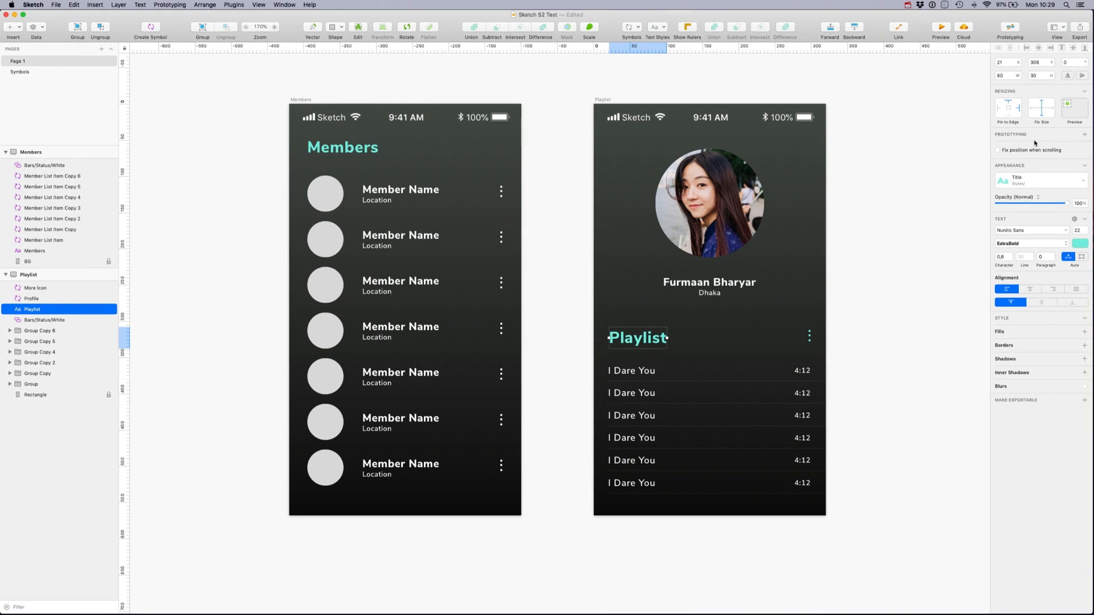
pyautogui.press('super+s')
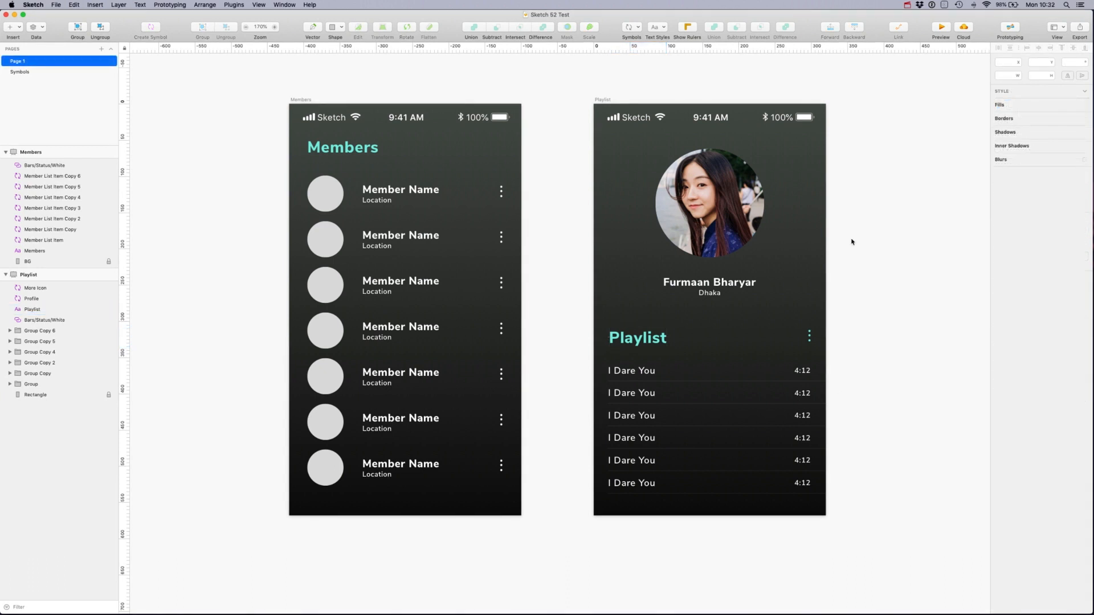
# Open the General settings in System Preferences and switch the system appearance to Dark
pyautogui.press('alt')
pyautogui.press('alt')
pyautogui.press('super+space')
pyautogui.write('sys')
pyautogui.press('Return')
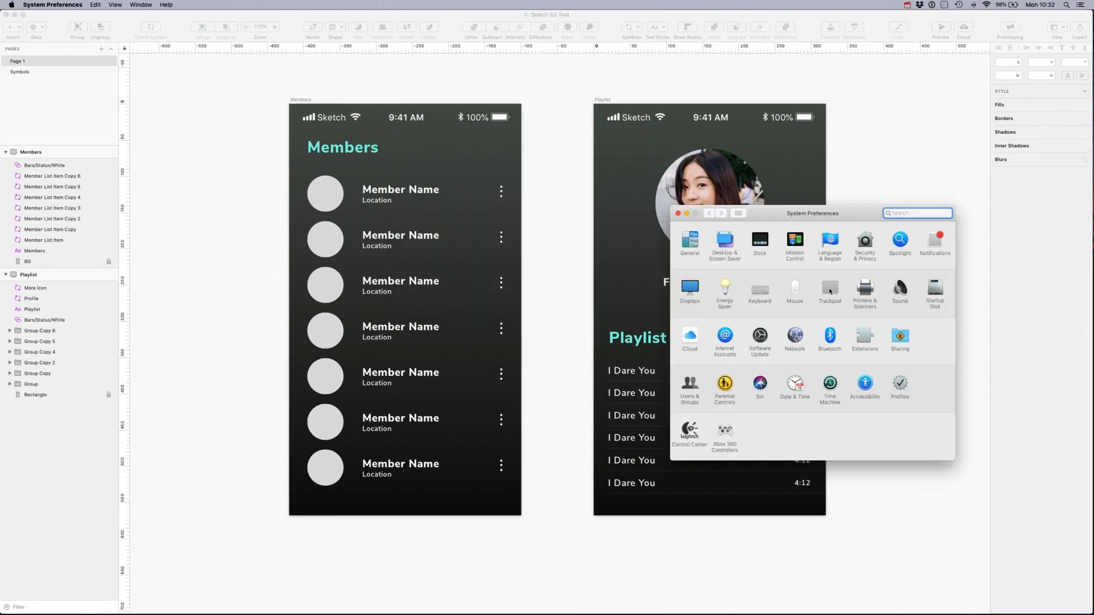
pyautogui.click(691, 242)
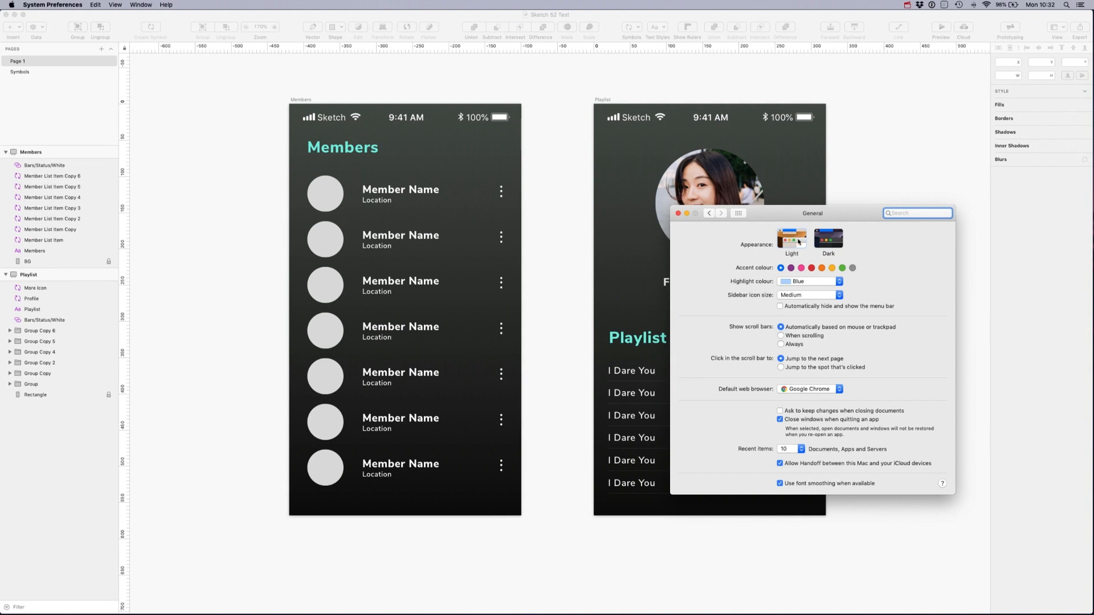
pyautogui.click(827, 242)
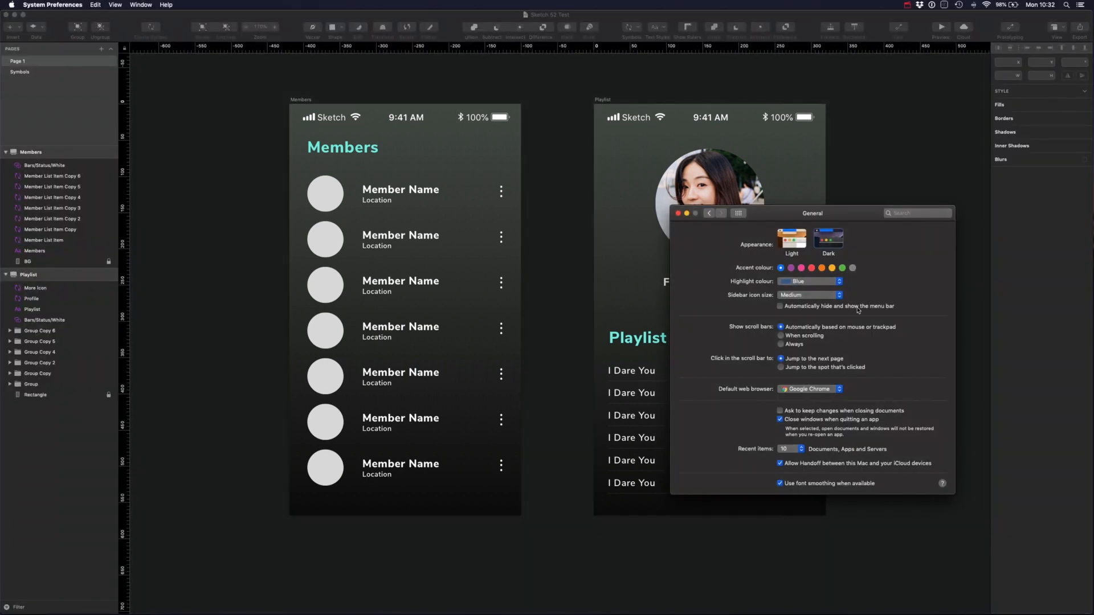
# Set the system accent colour to orange and return to the Sketch document
pyautogui.click(832, 268)
pyautogui.click(822, 268)
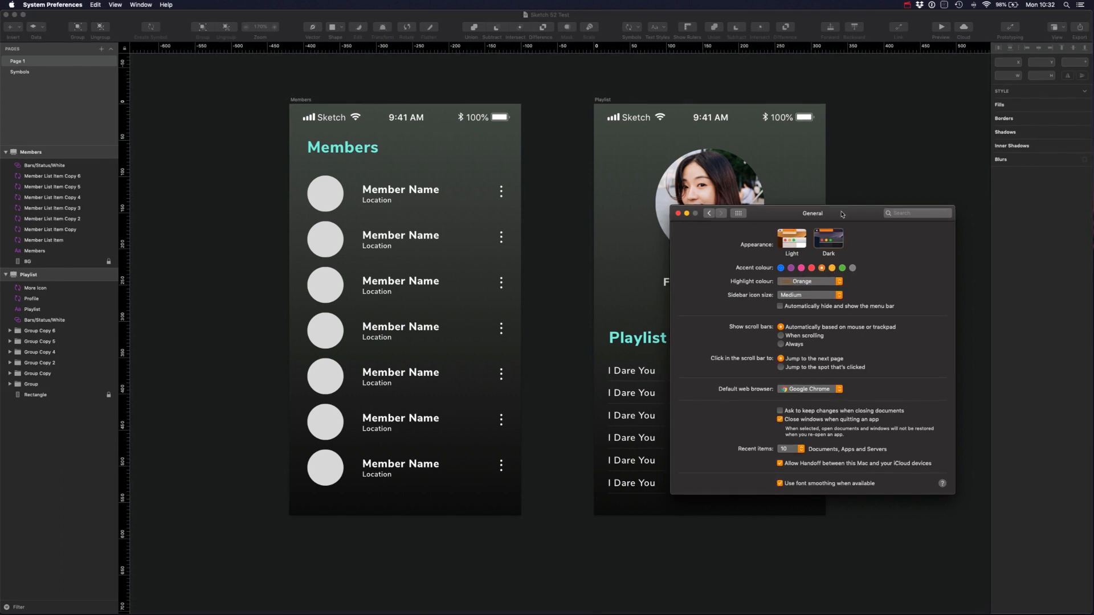
pyautogui.click(904, 163)
pyautogui.click(664, 342)
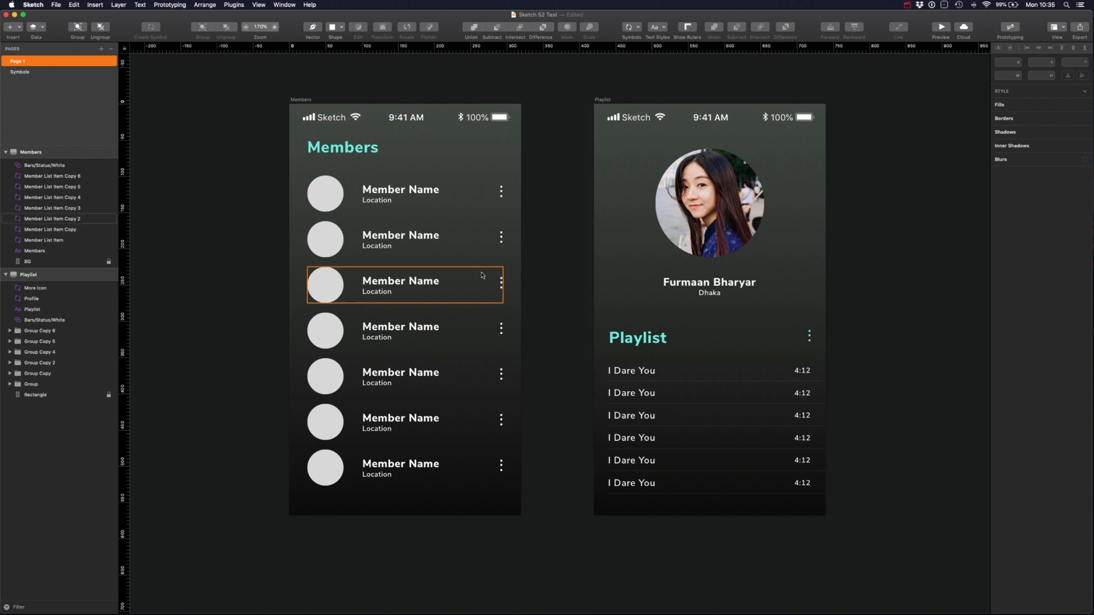
# Set the Member Name style override of the third member list item to List Title Selected
pyautogui.click(388, 273)
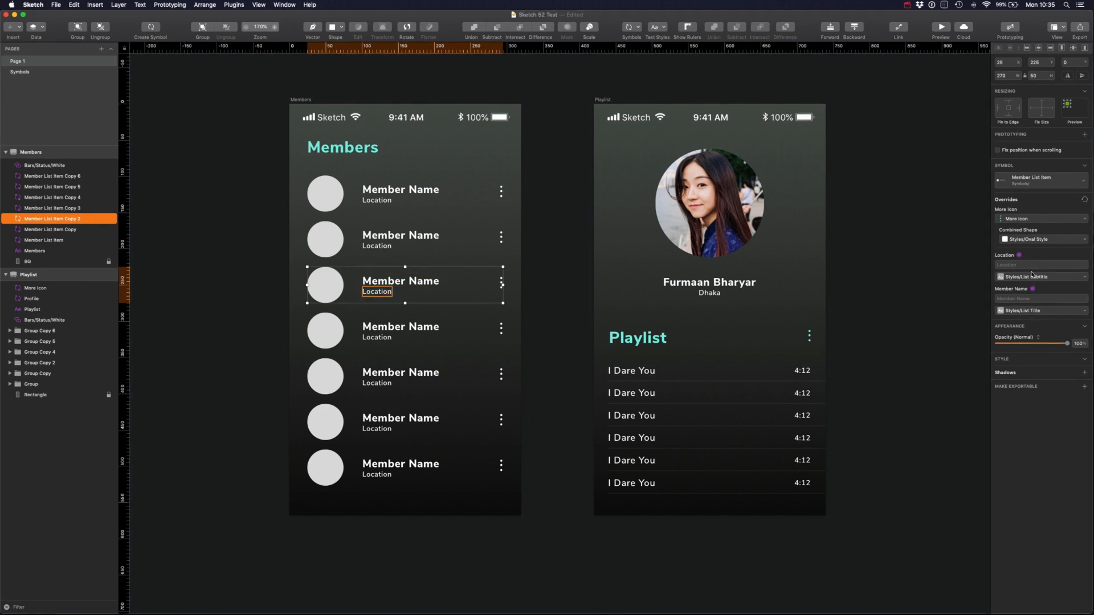
pyautogui.click(1035, 311)
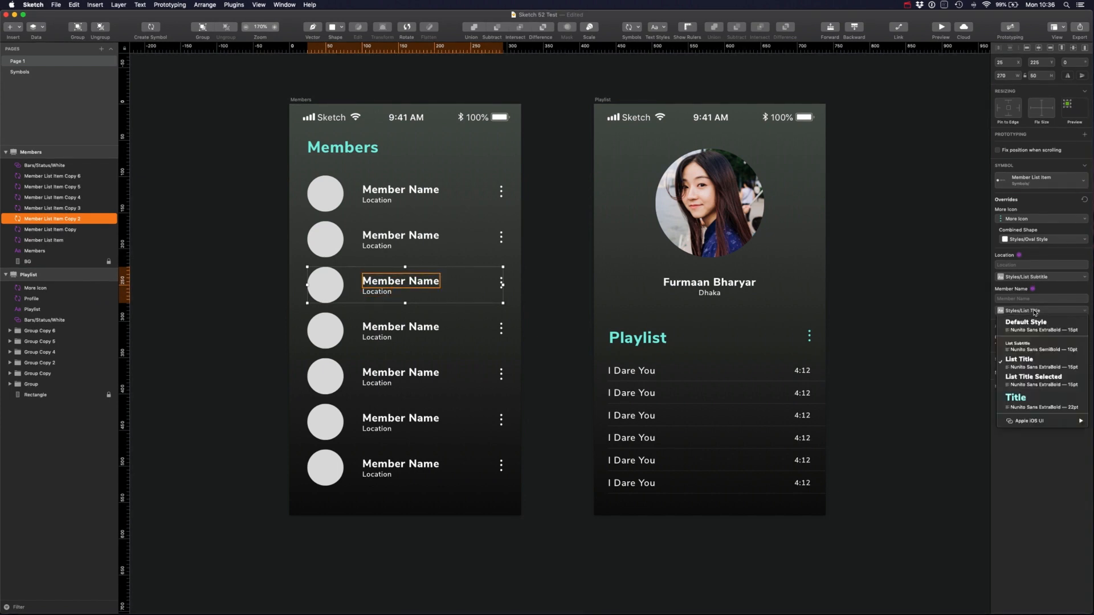
pyautogui.click(1033, 384)
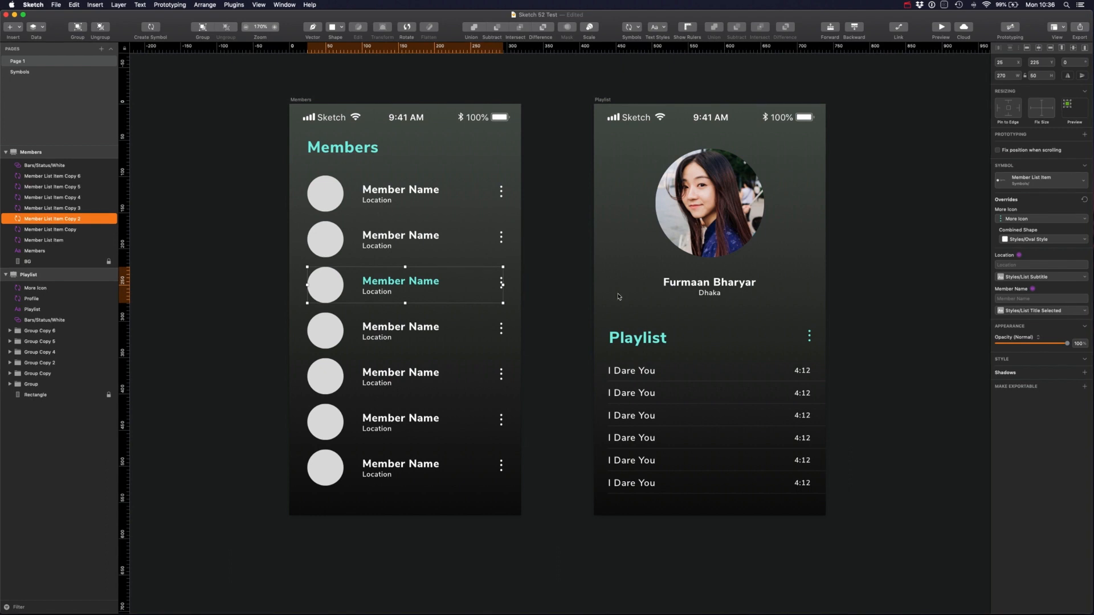
# Override the More Icon's combined shape in the third member list item with Oval Style Unselected, then deselect the item
pyautogui.click(529, 289)
pyautogui.click(500, 286)
pyautogui.click(1050, 242)
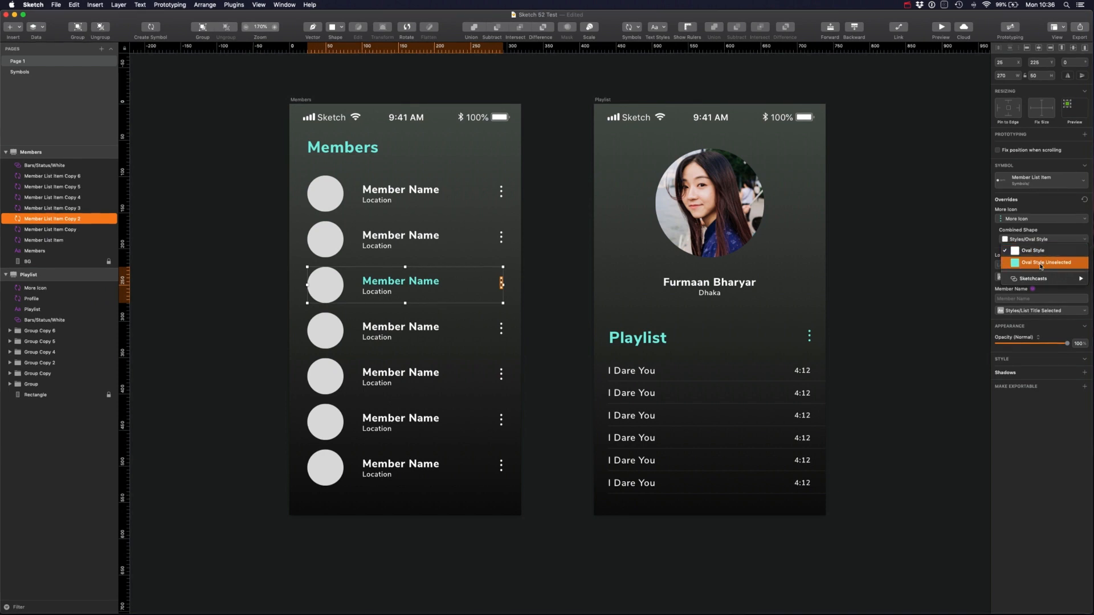
pyautogui.click(1043, 263)
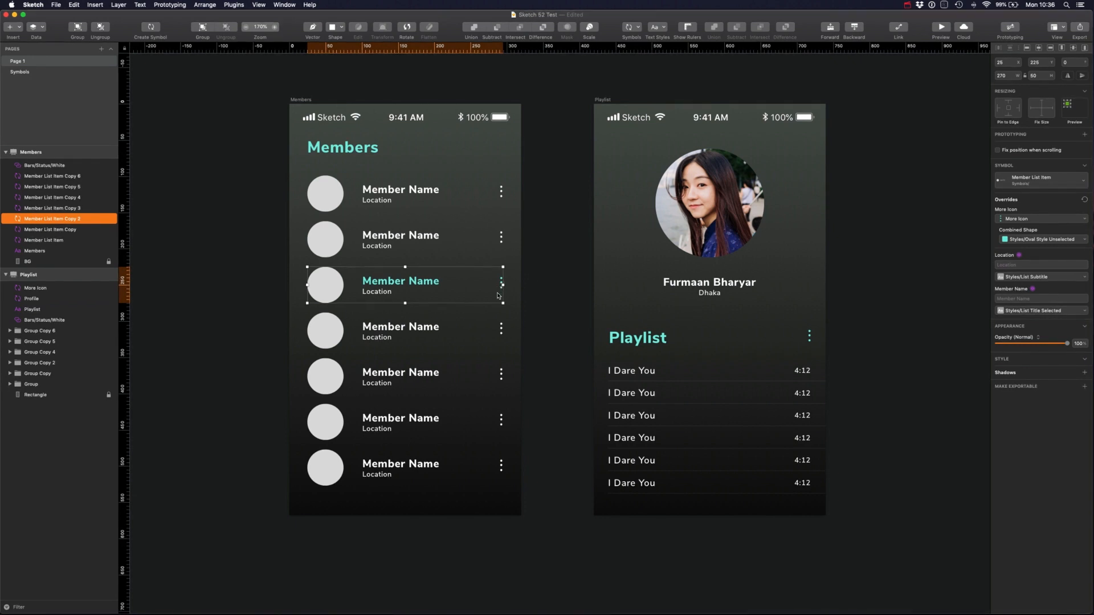
pyautogui.click(530, 284)
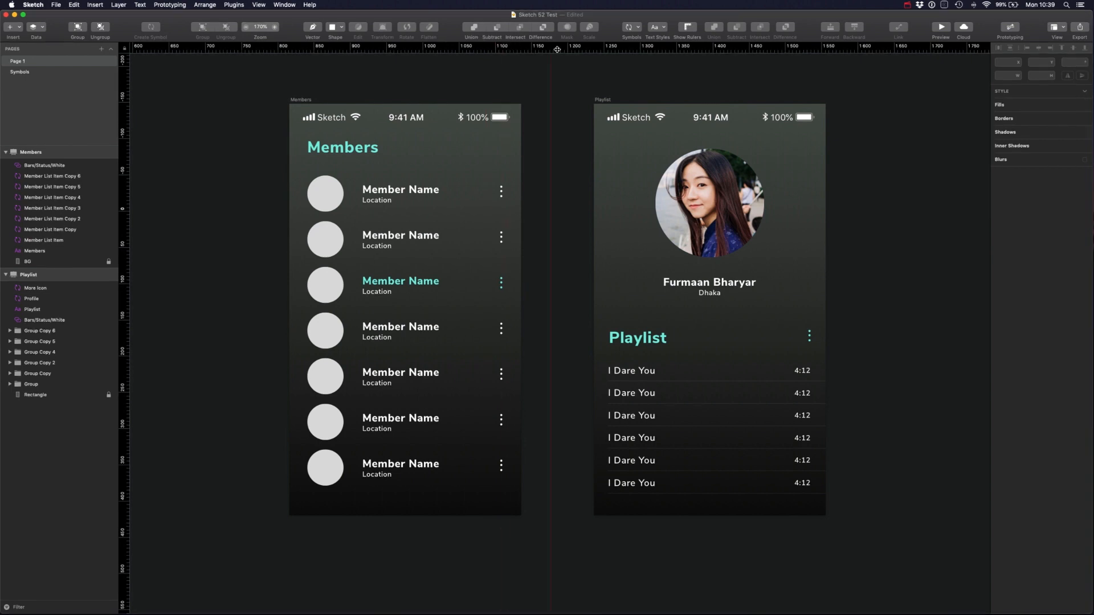
# Draw three overlapping rectangles beside the profile photo, about 41 × 62 overall, and combine them with Union
pyautogui.press('r')
pyautogui.moveTo(609, 158); pyautogui.dragTo(612, 194)
pyautogui.press('r')
pyautogui.press('r')
pyautogui.click(637, 153)
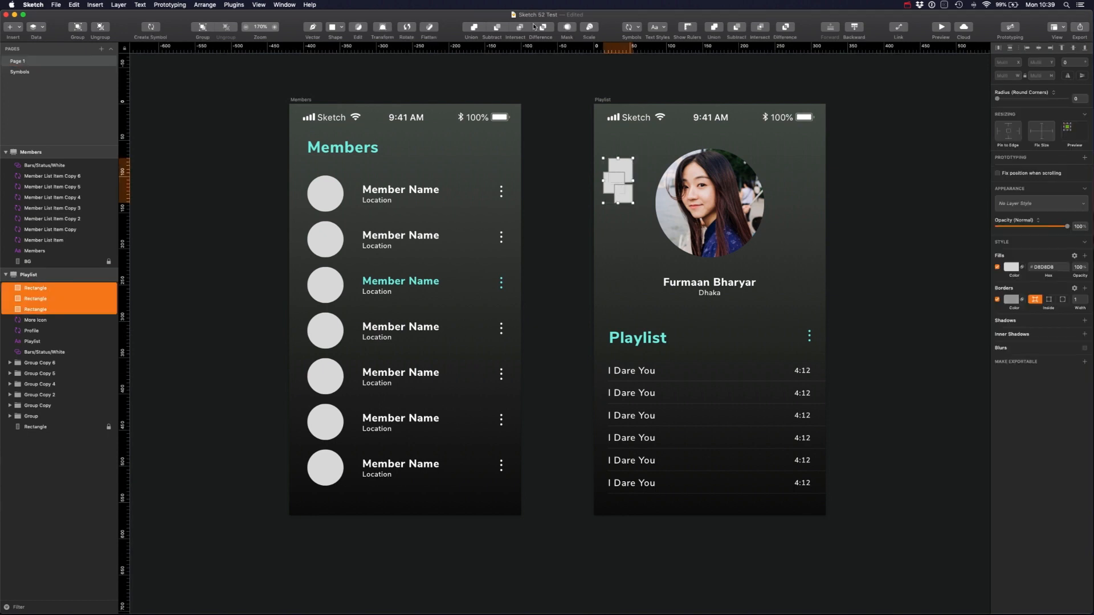
pyautogui.click(473, 29)
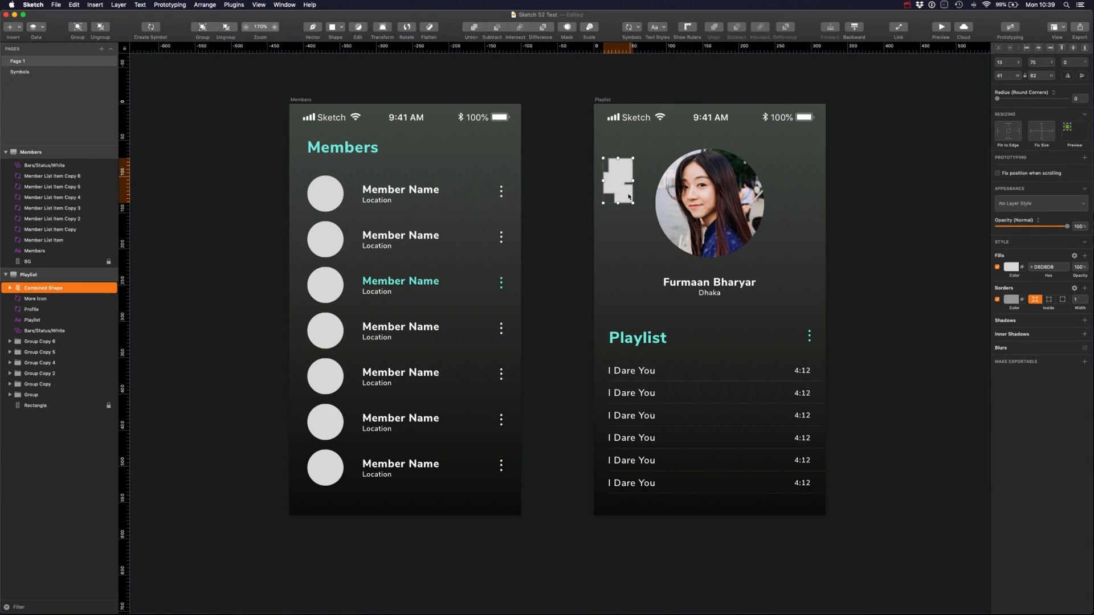
# Move the middle rectangle inside the combined shape towards the profile photo, and delete the whole combined shape
pyautogui.click(11, 289)
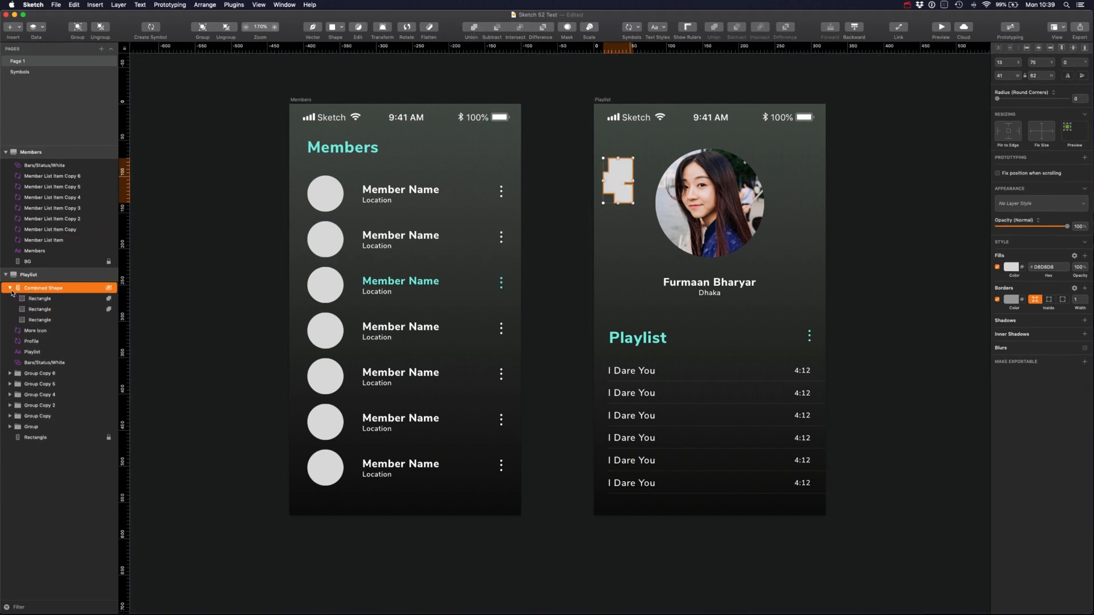
pyautogui.click(47, 310)
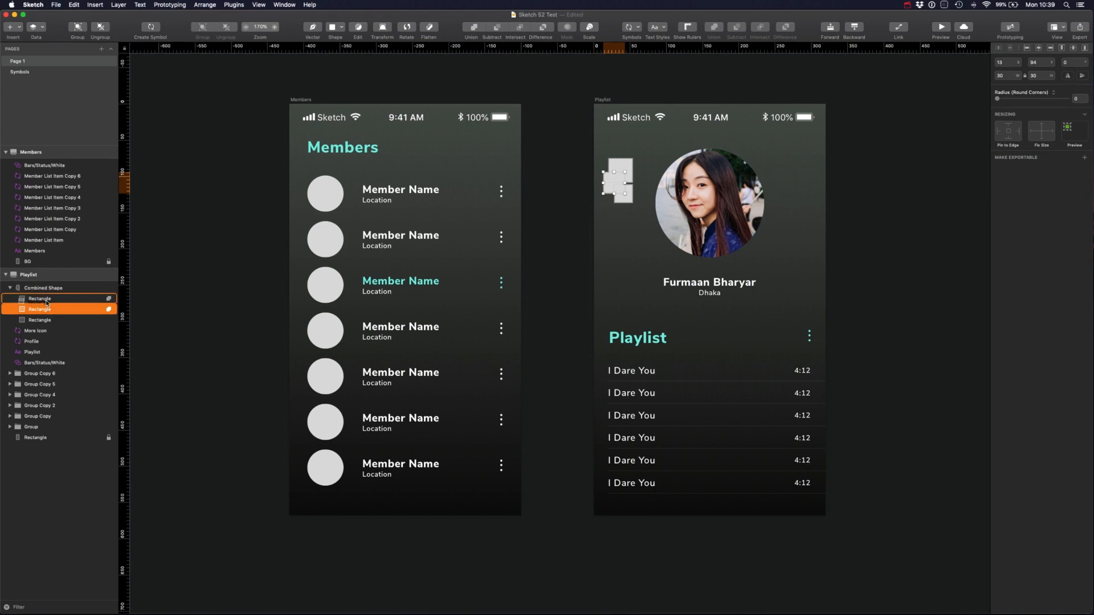
pyautogui.moveTo(611, 184)
pyautogui.mouseDown()
pyautogui.moveTo(612, 204)
pyautogui.moveTo(627, 186)
pyautogui.mouseUp()
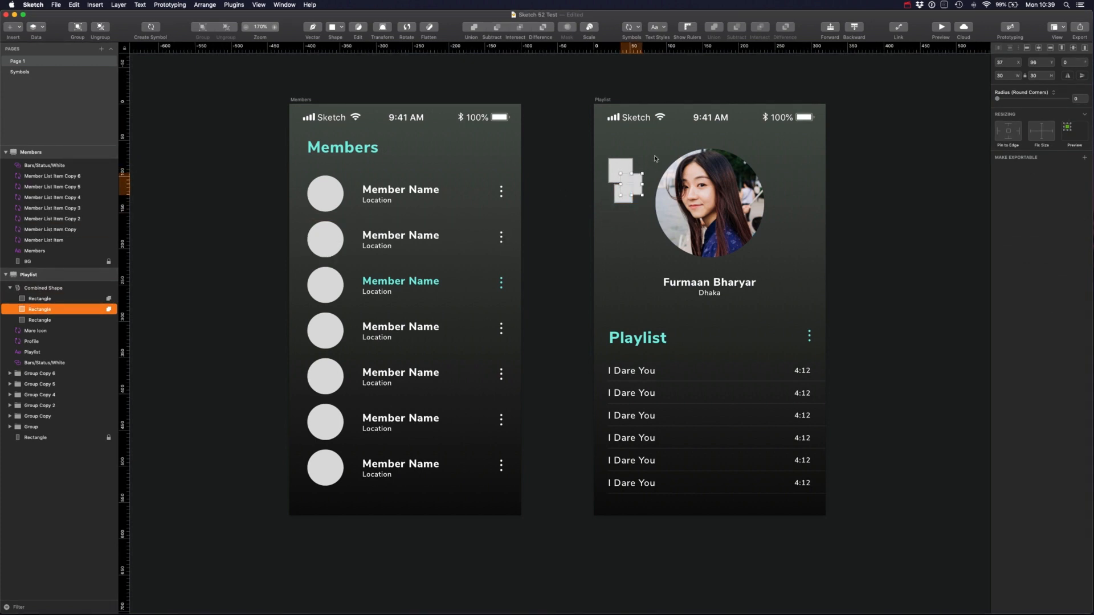
pyautogui.click(655, 157)
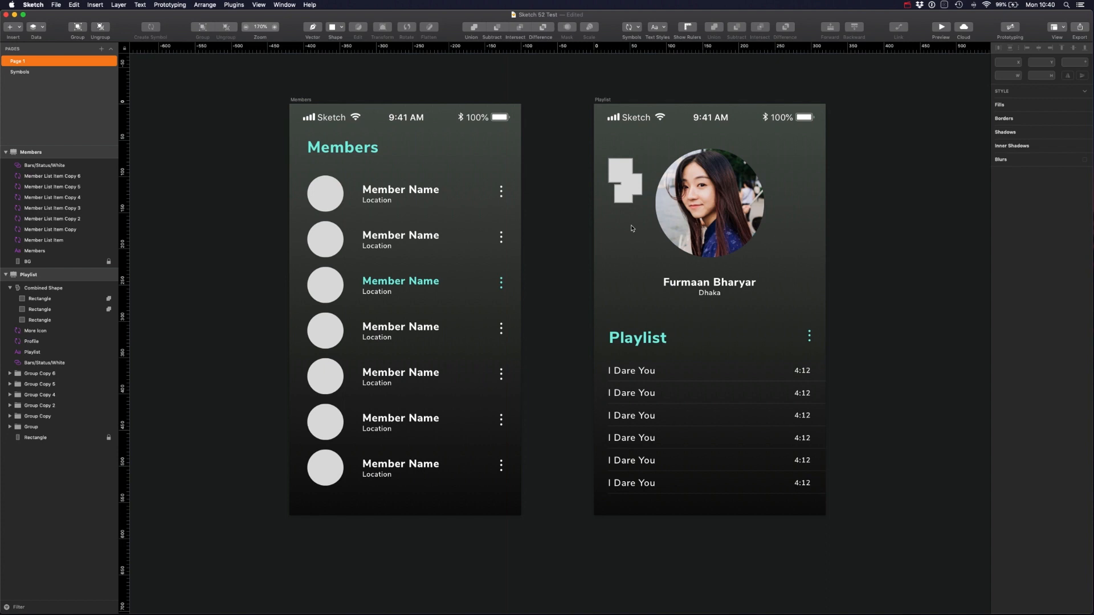
pyautogui.click(625, 188)
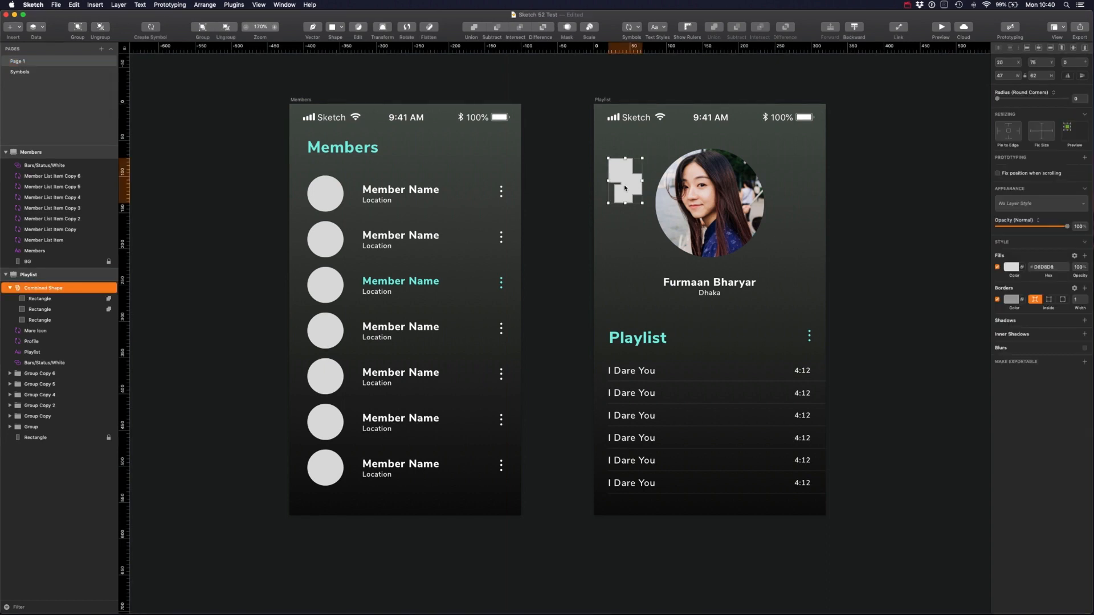
pyautogui.press('Delete')
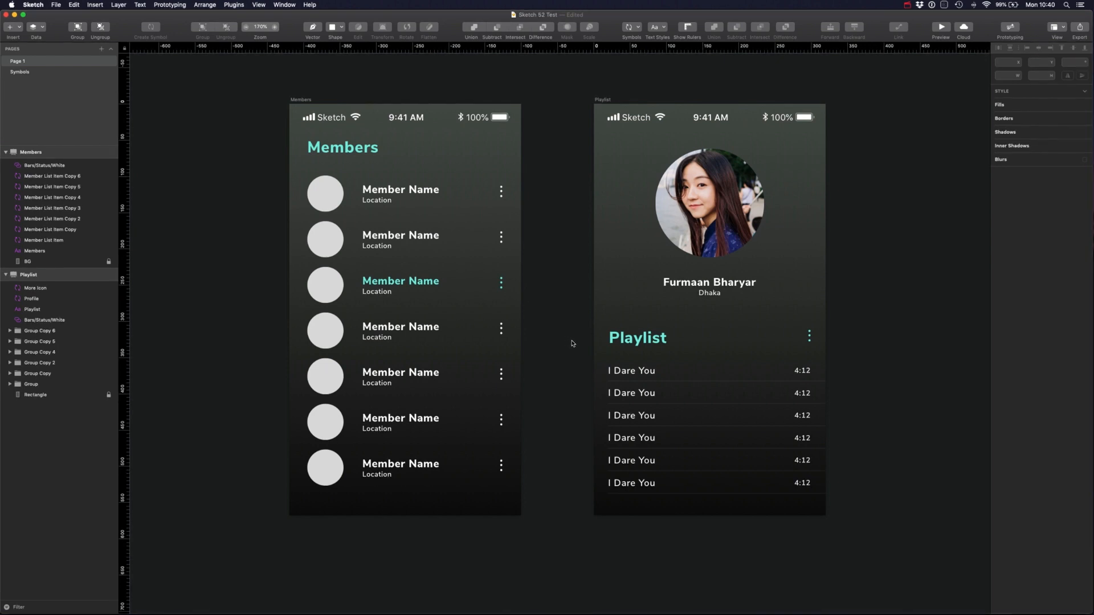
# Review the available data sources in the Data preferences, and close the preferences
pyautogui.click(37, 5)
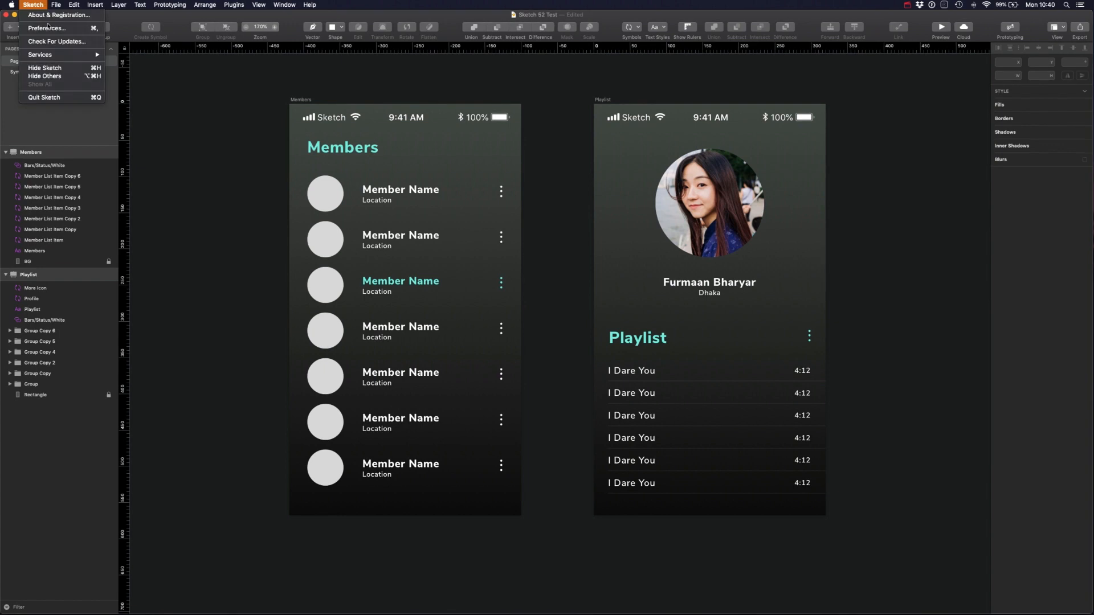
pyautogui.click(51, 28)
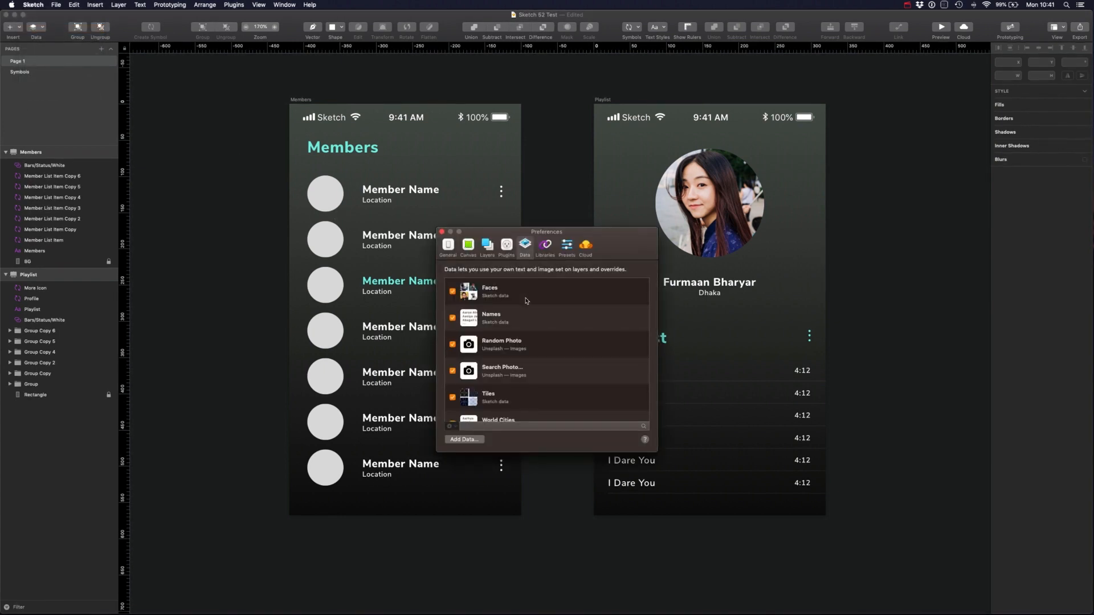
pyautogui.scroll(-5, 499, 296)
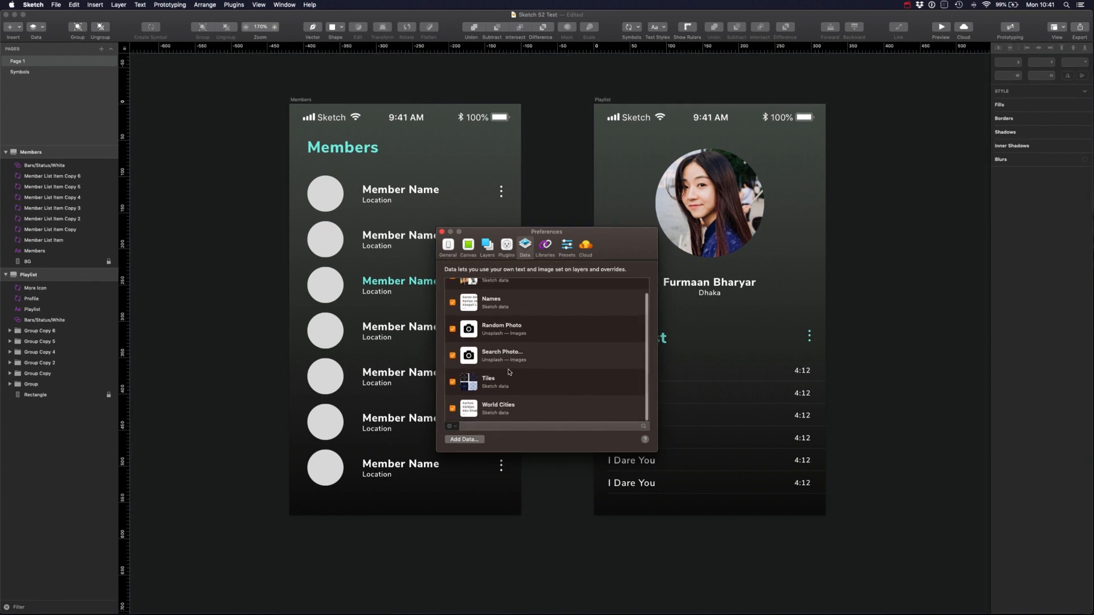
pyautogui.scroll(5, 501, 415)
pyautogui.scroll(-2, 508, 342)
pyautogui.press('super+w')
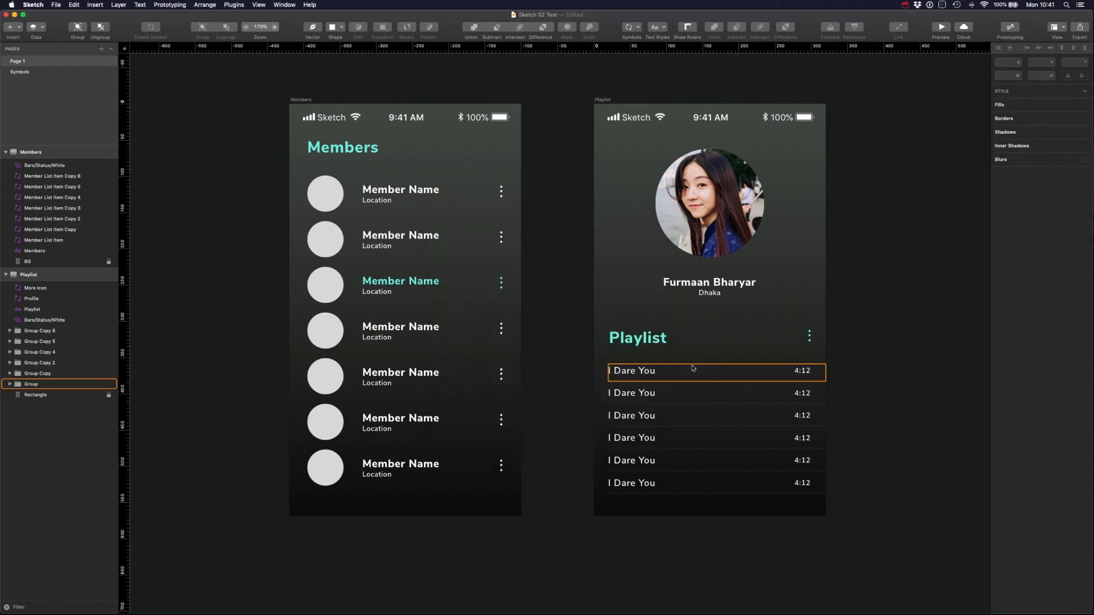
# Inspect the source symbol of the third member list item, and return to its instance
pyautogui.scroll(-1, 693, 367)
pyautogui.scroll(-2, 693, 368)
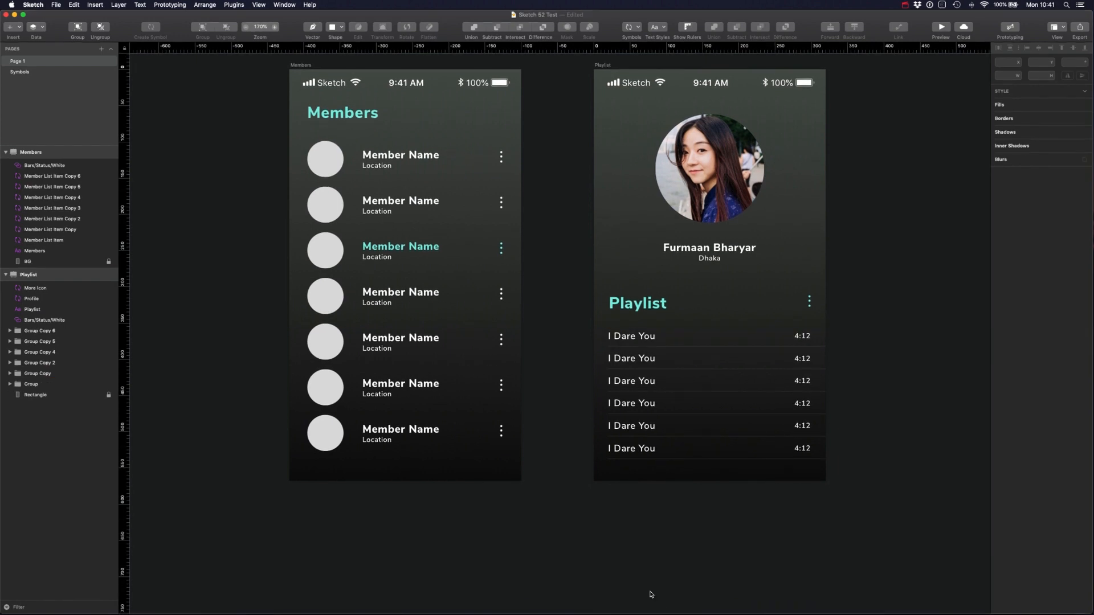
pyautogui.click(650, 341)
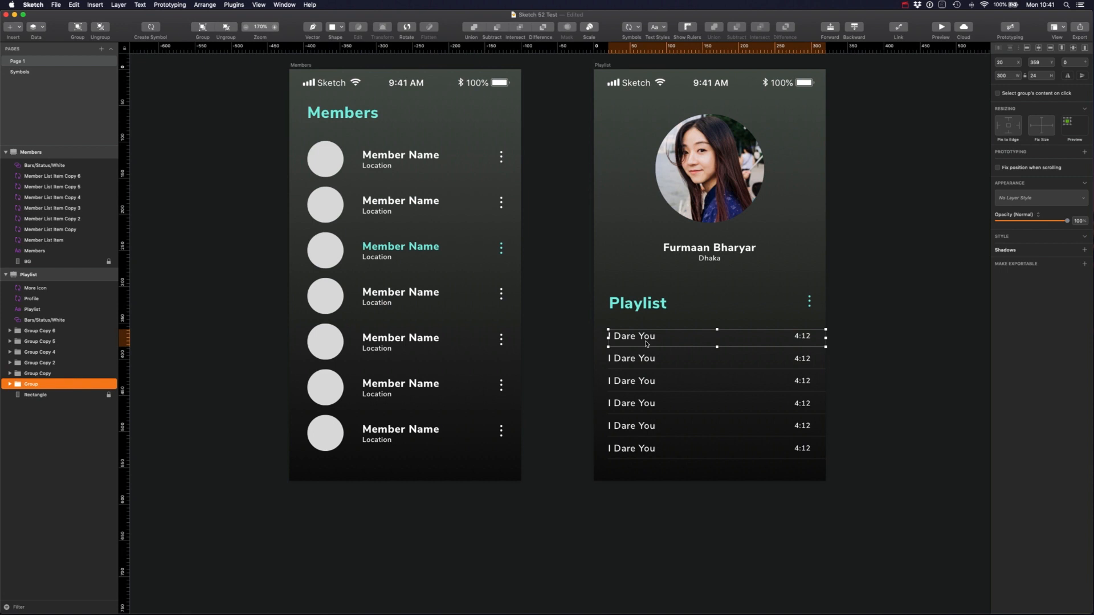
pyautogui.click(417, 255)
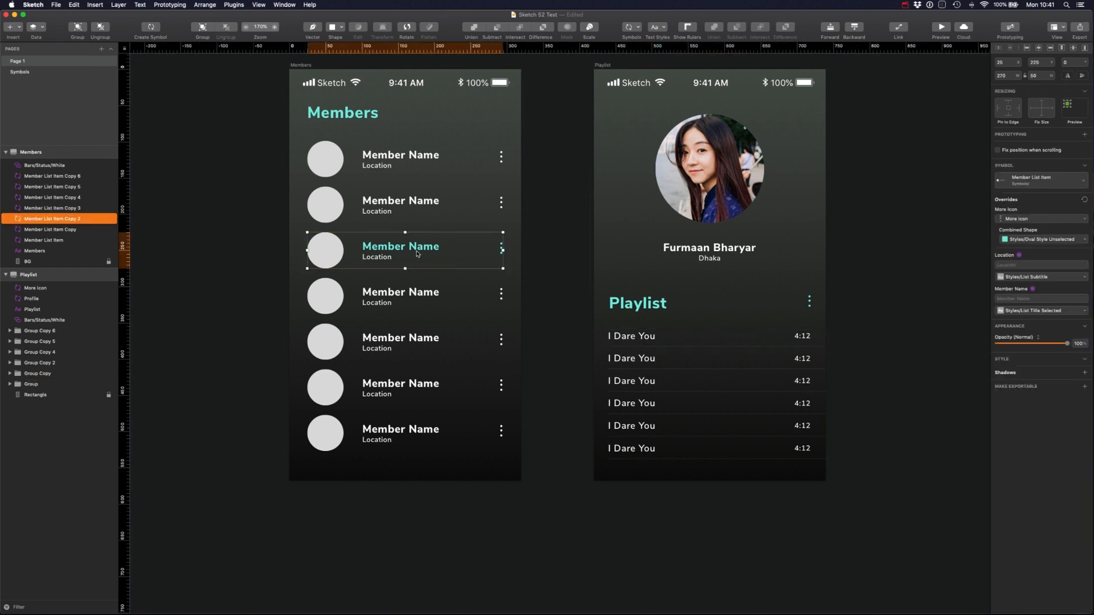
pyautogui.doubleClick(418, 254)
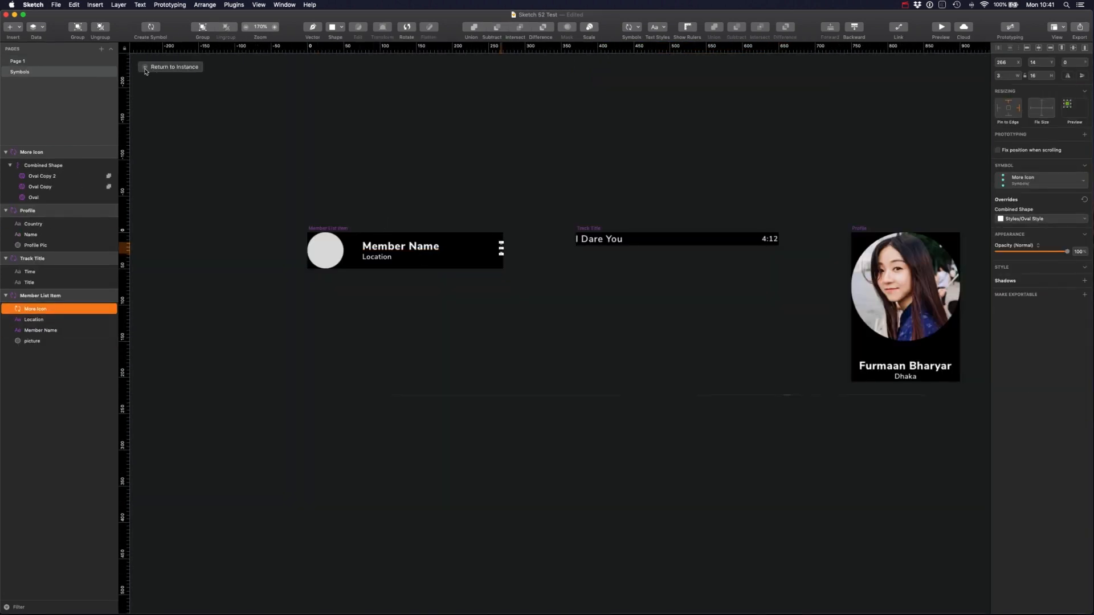
pyautogui.click(145, 68)
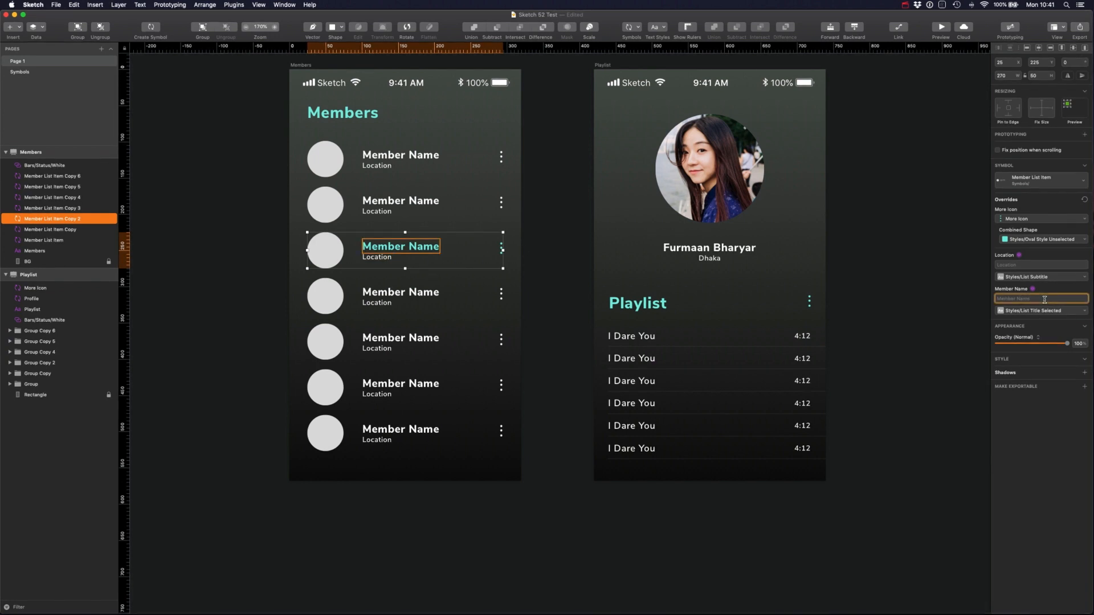
# Fill the third member list item's Member Name override with Names data and its Location override with World Cities data
pyautogui.click(1032, 289)
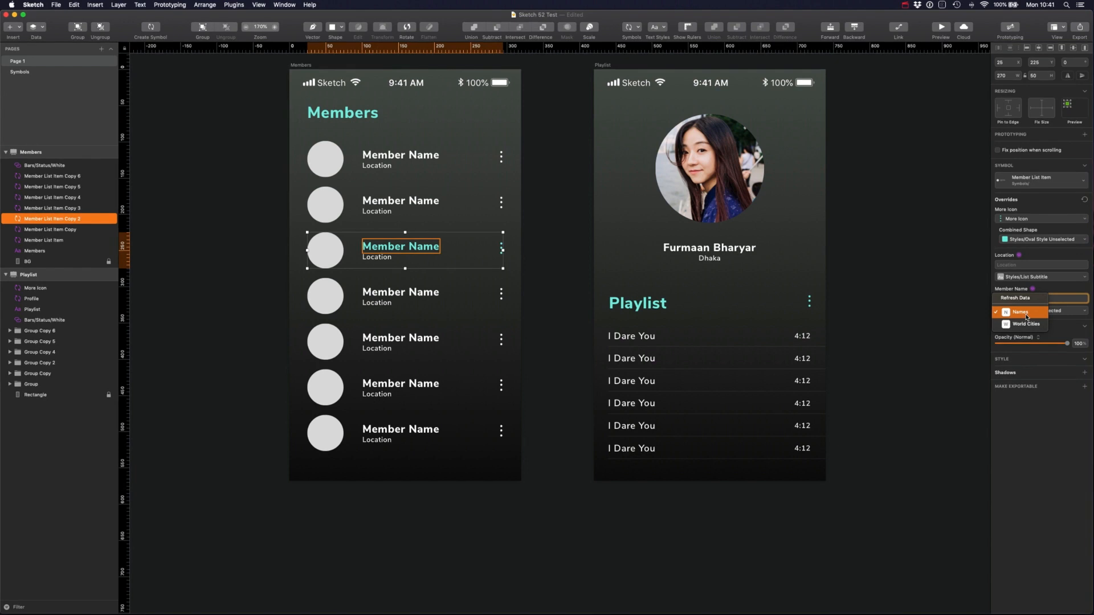
pyautogui.click(1027, 317)
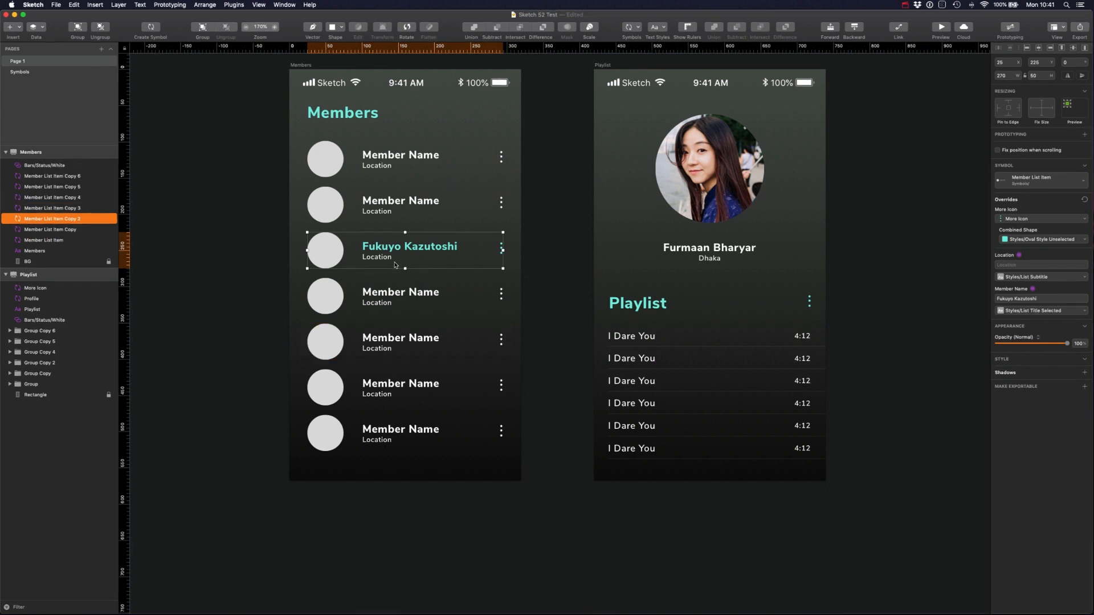
pyautogui.click(1023, 265)
pyautogui.click(1024, 292)
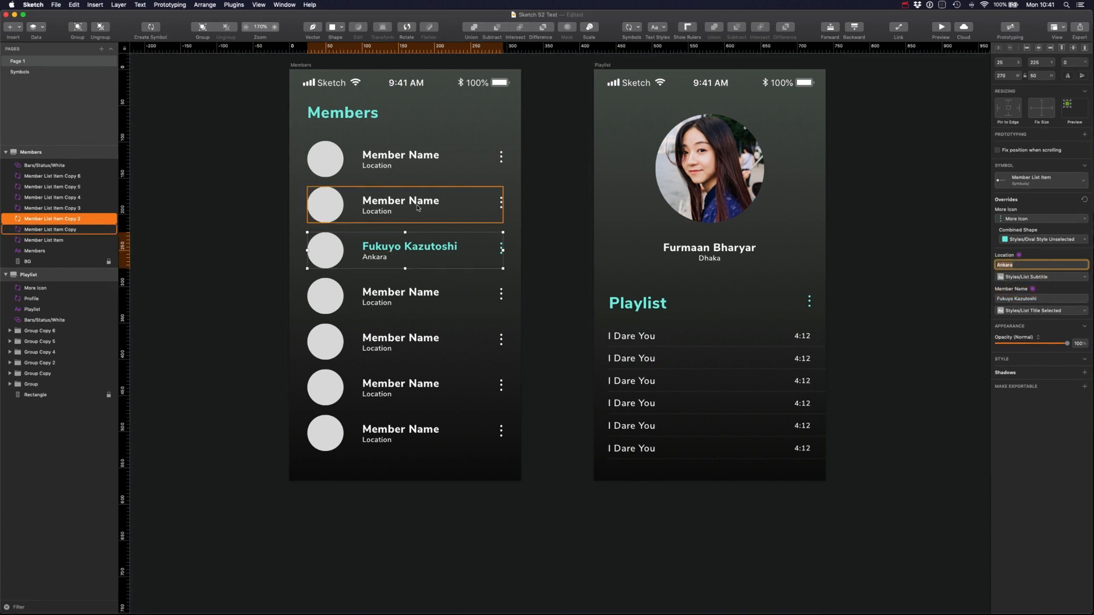
# Select the other six member list items together and fill their Location overrides with World Cities data
pyautogui.click(440, 210)
pyautogui.click(428, 157)
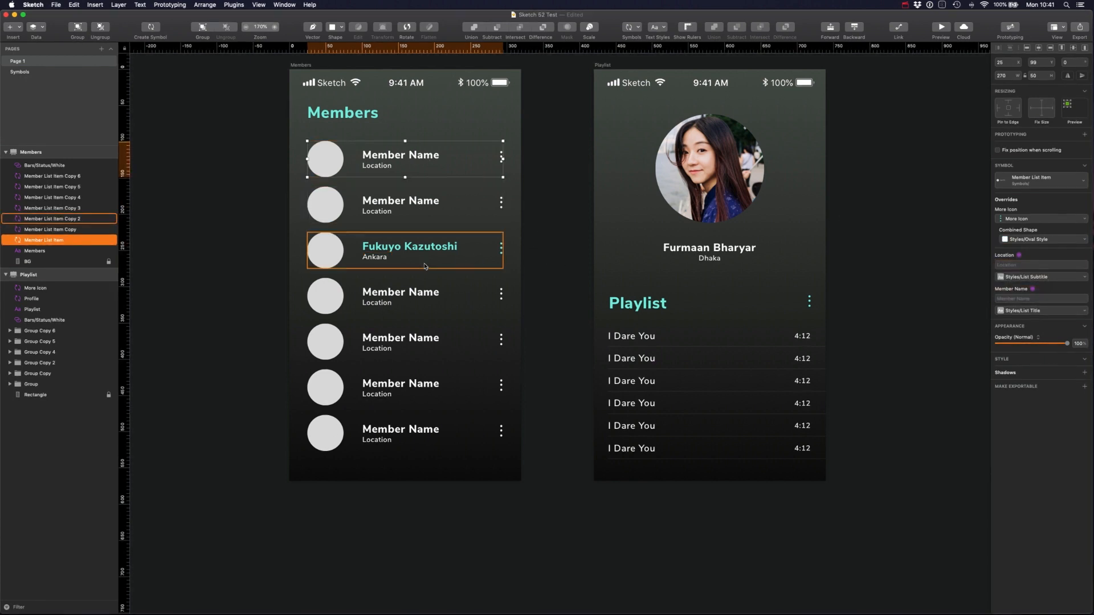
pyautogui.keyDown('shift'); pyautogui.click(422, 207); pyautogui.keyUp('shift')
pyautogui.keyDown('shift'); pyautogui.click(422, 292); pyautogui.keyUp('shift')
pyautogui.keyDown('shift'); pyautogui.click(420, 336); pyautogui.keyUp('shift')
pyautogui.keyDown('shift'); pyautogui.click(417, 382); pyautogui.keyUp('shift')
pyautogui.keyDown('shift'); pyautogui.click(414, 426); pyautogui.keyUp('shift')
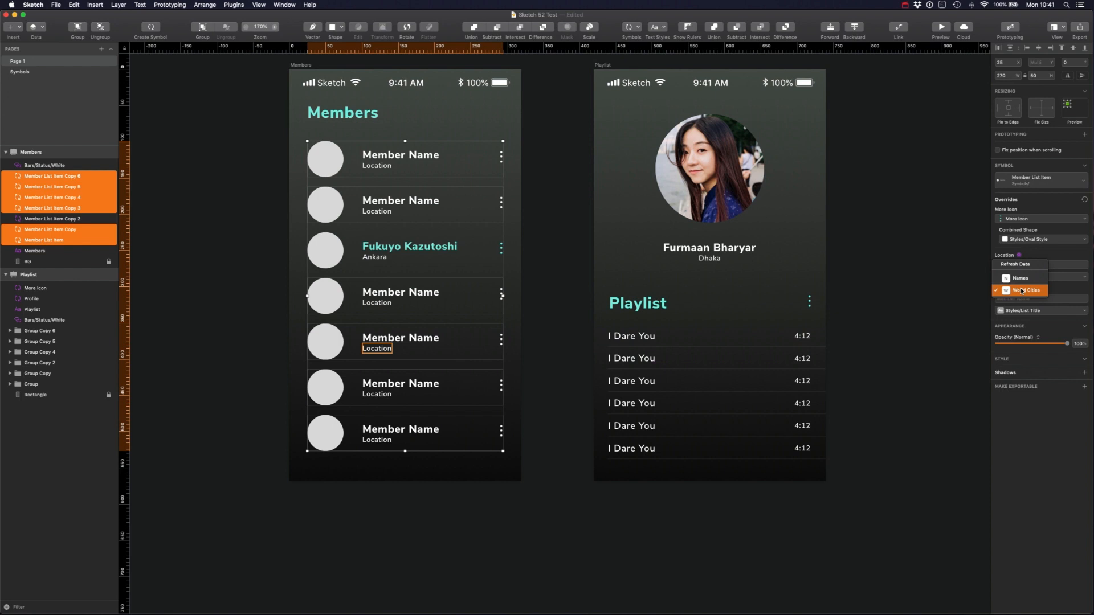
pyautogui.click(1022, 291)
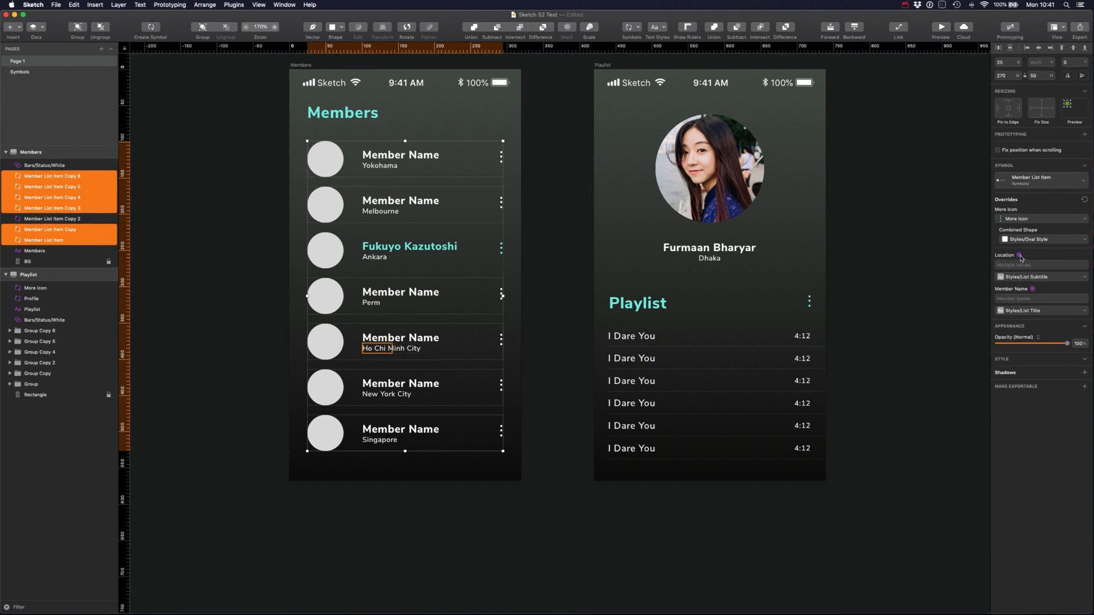
# Fill the Member Name overrides of the six selected list items with Names data, and deselect them
pyautogui.click(1032, 289)
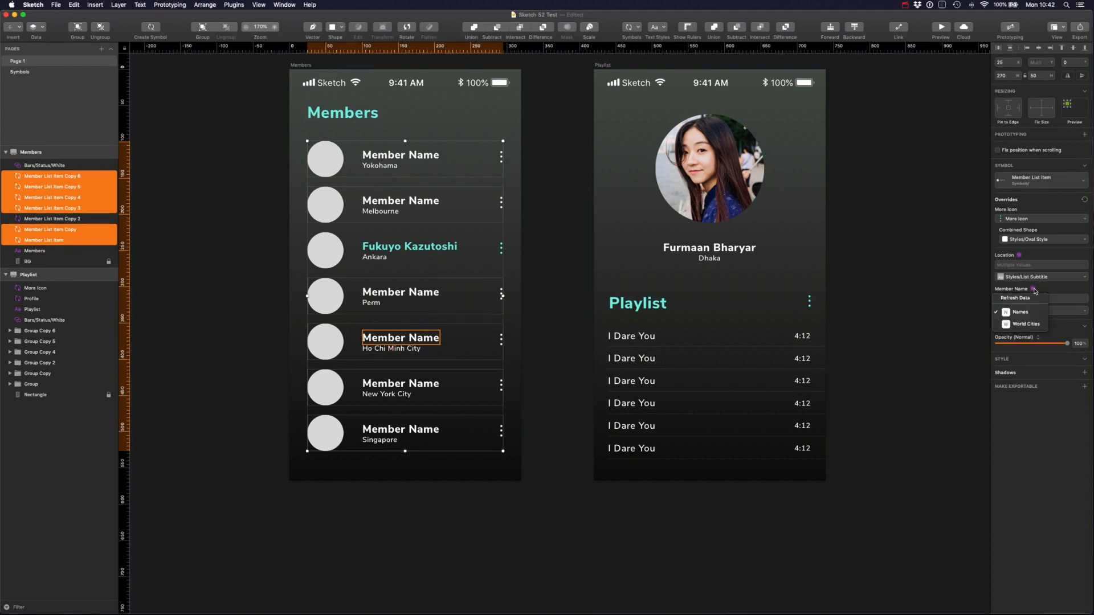
pyautogui.click(1032, 316)
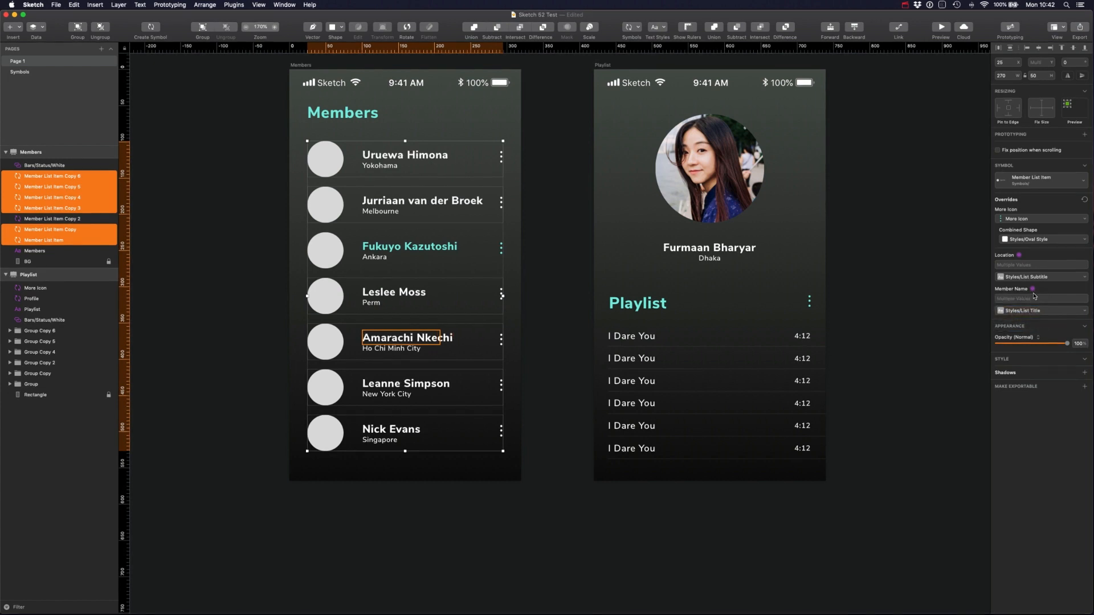
pyautogui.click(583, 211)
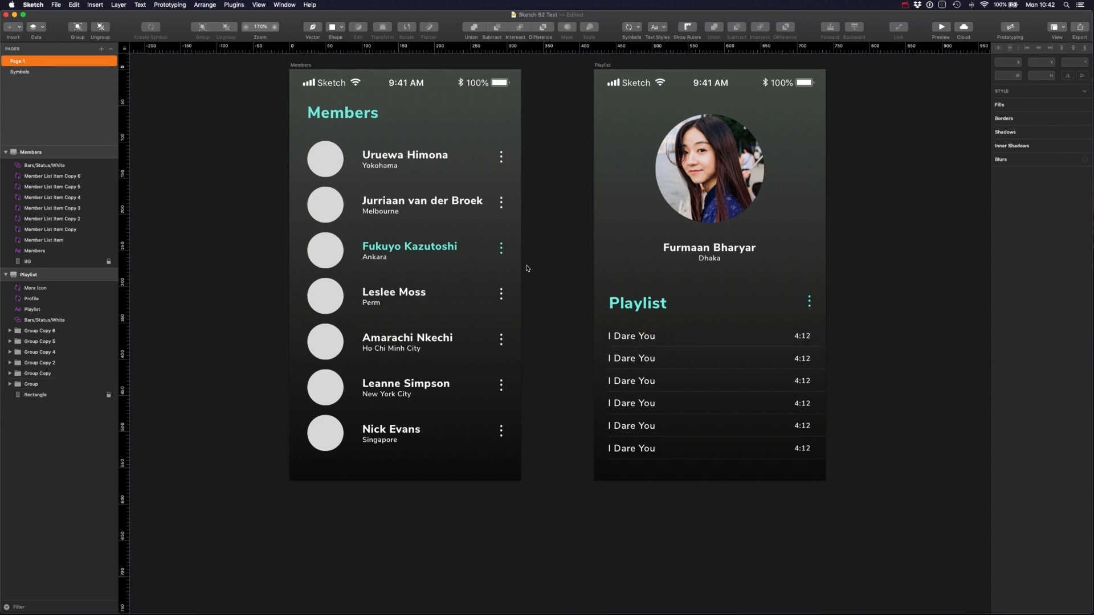
pyautogui.press('super+space')
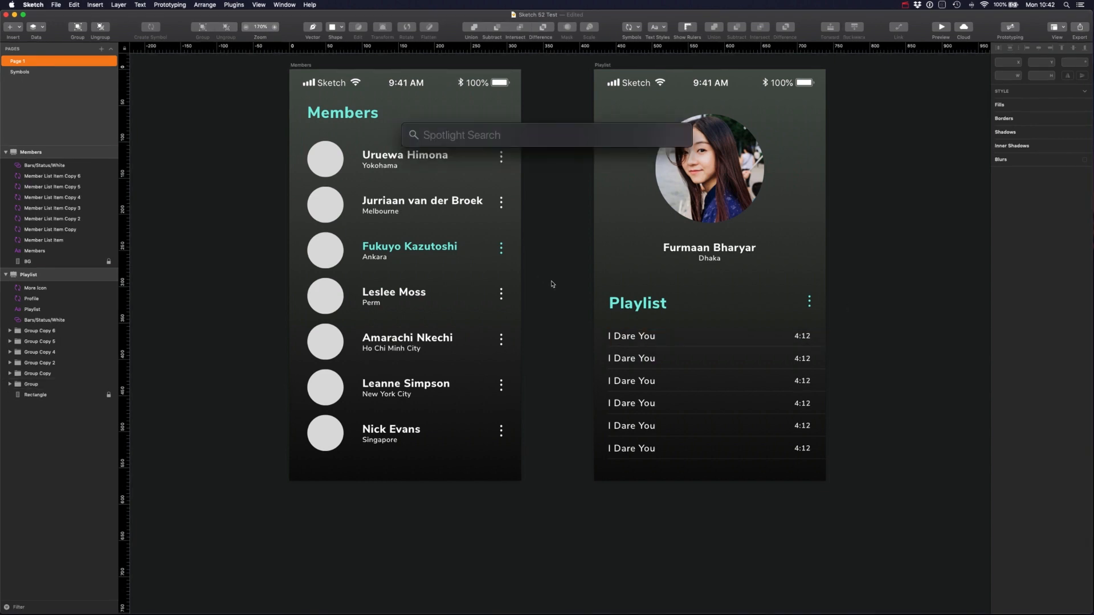
pyautogui.press('Escape')
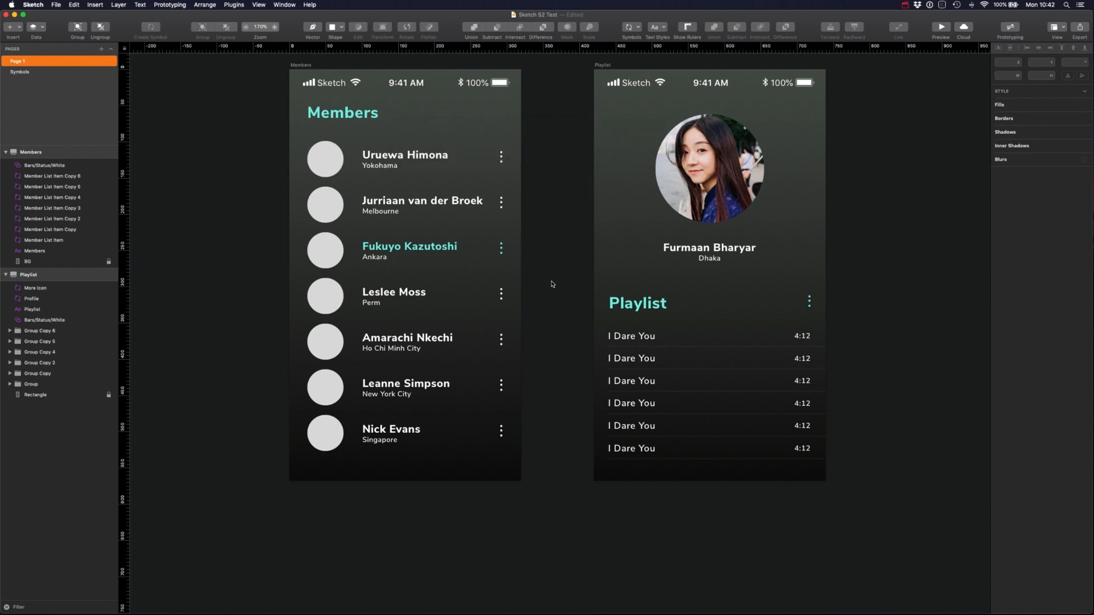
pyautogui.press('F11')
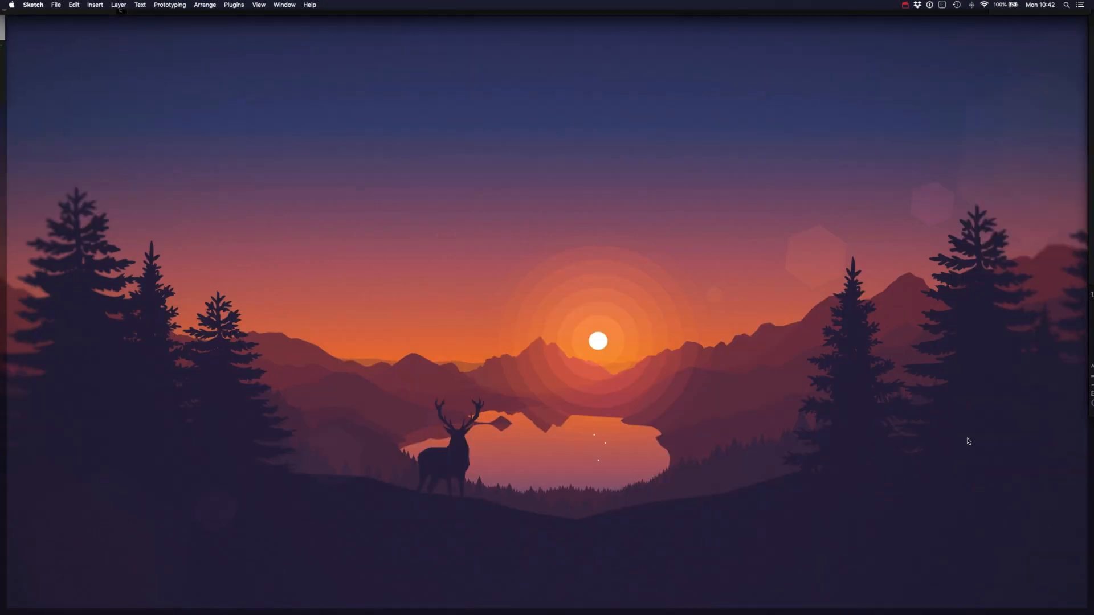
pyautogui.press('F11')
# Switch to TextEdit, open the recent file movie names.txt and place its window beside the Playlist artboard
pyautogui.press('super+space')
pyautogui.write('tex')
pyautogui.press('Return')
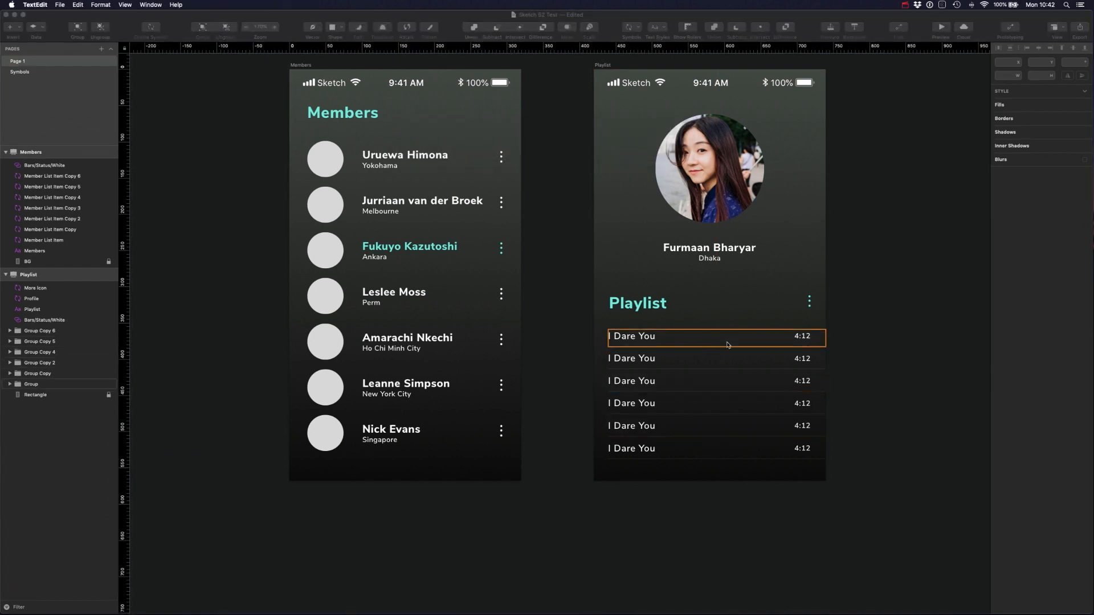
pyautogui.click(60, 5)
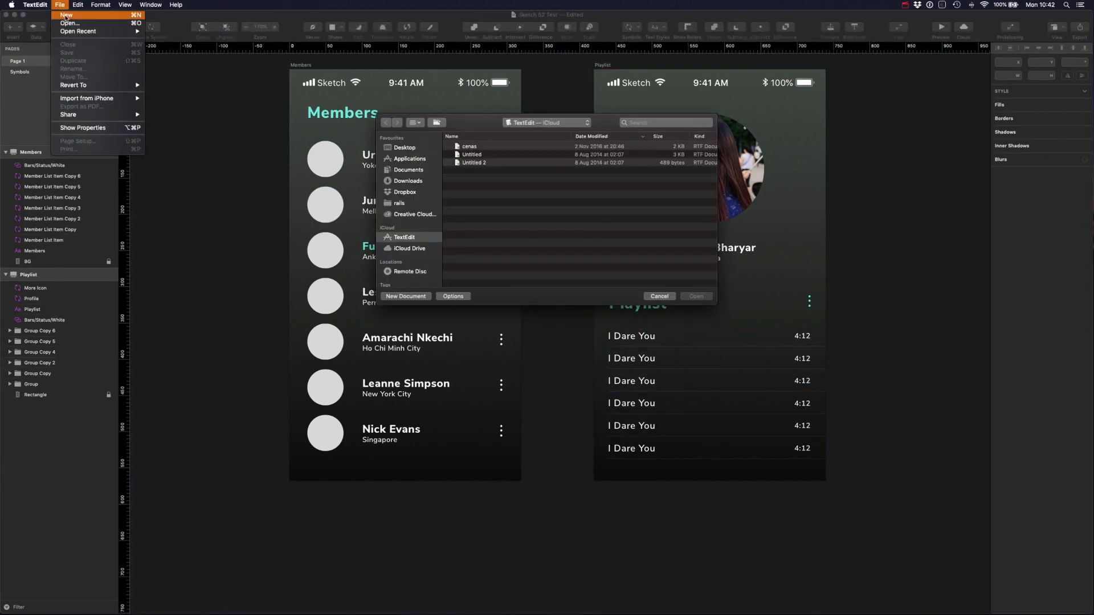
pyautogui.moveTo(114, 33)
pyautogui.click(164, 32)
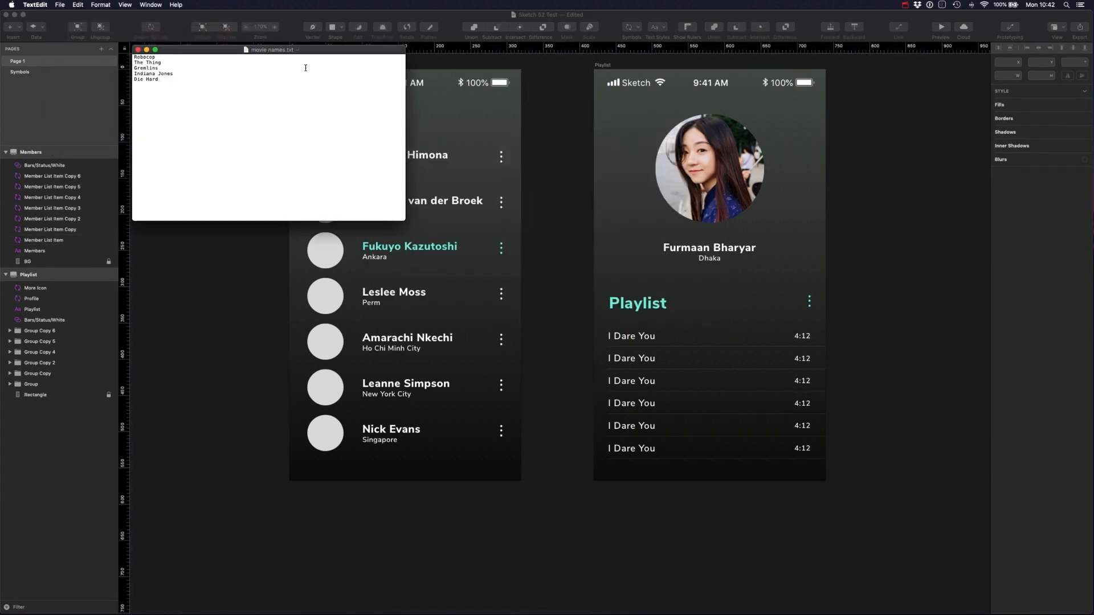
pyautogui.moveTo(309, 51); pyautogui.dragTo(985, 303)
# Add The Predator on a new line after Die Hard in movie names.txt, then save and close the file
pyautogui.click(873, 315)
pyautogui.click(873, 309)
pyautogui.click(823, 315)
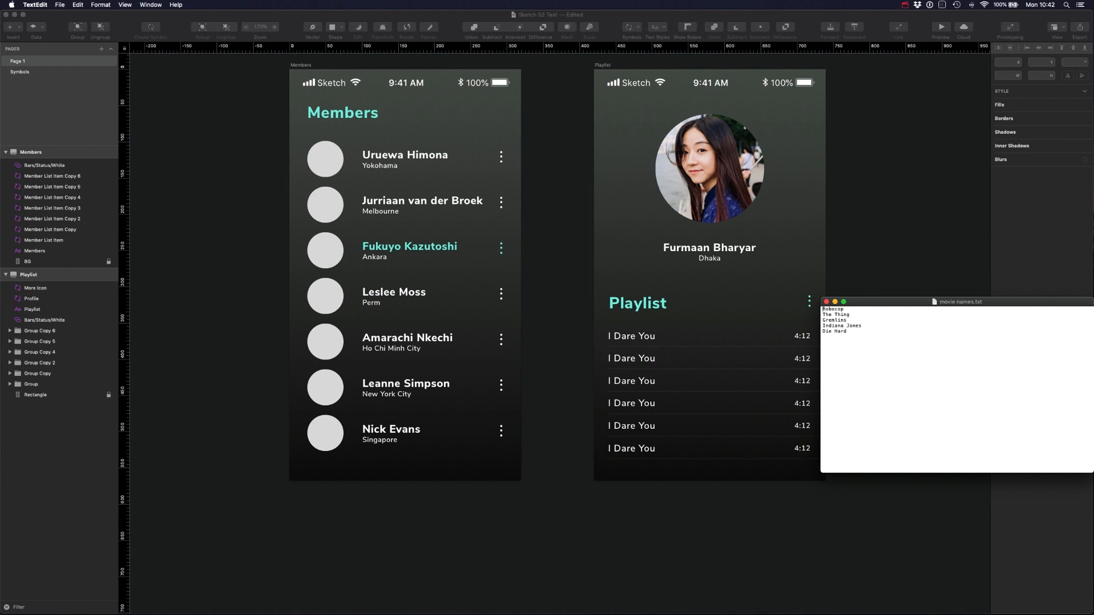
pyautogui.click(856, 311)
pyautogui.click(858, 319)
pyautogui.click(854, 331)
pyautogui.press('Return')
pyautogui.press('super+s')
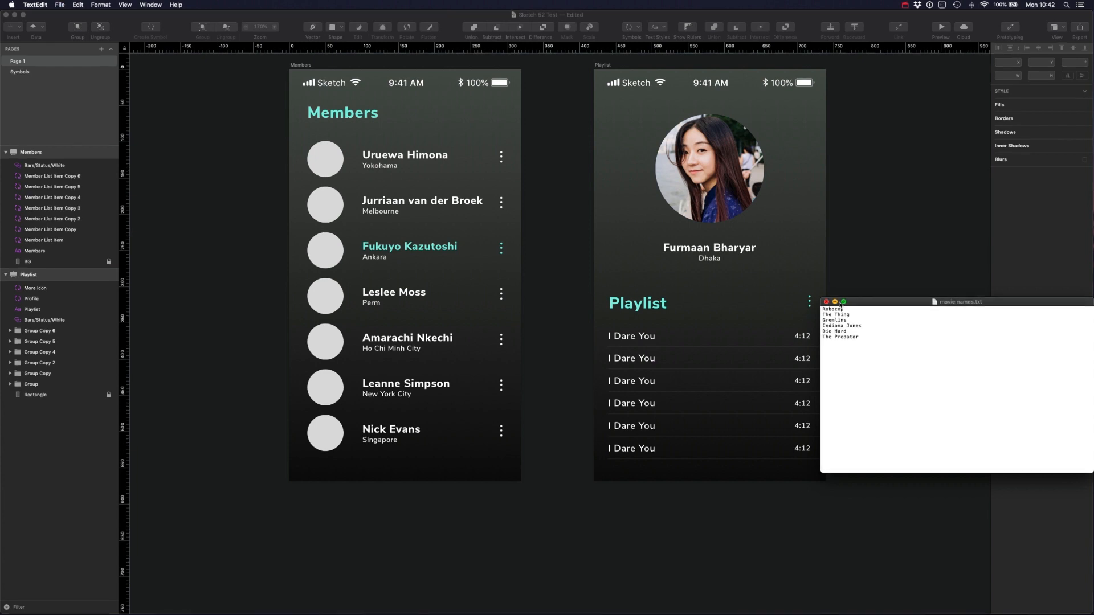
pyautogui.click(827, 302)
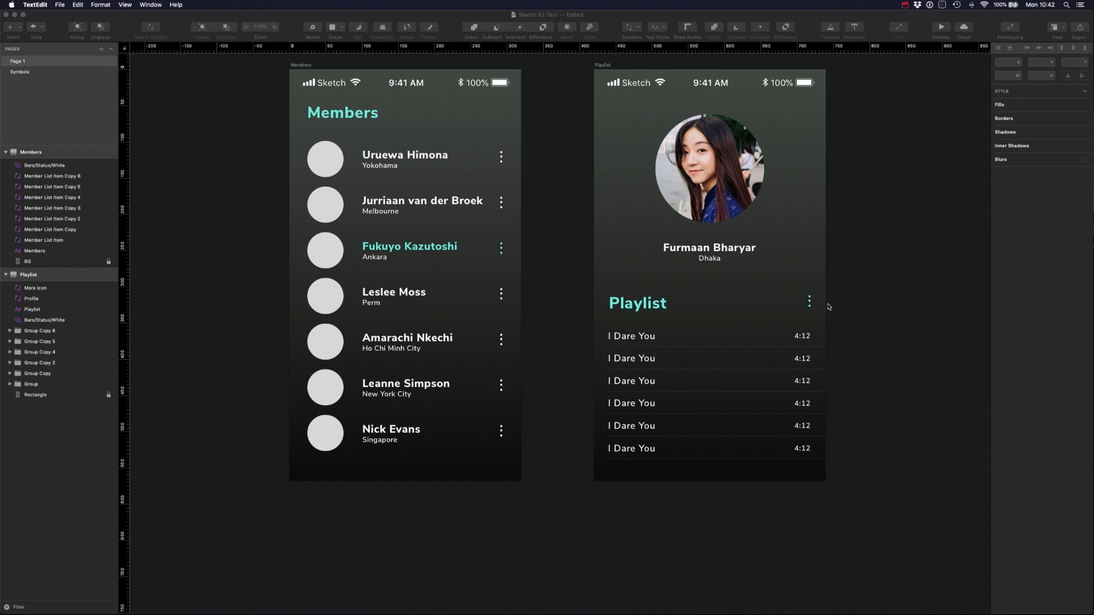
# Switch to Sketch and add the movie names text file from the Desktop as a custom data source in the Data preferences
pyautogui.click(36, 4)
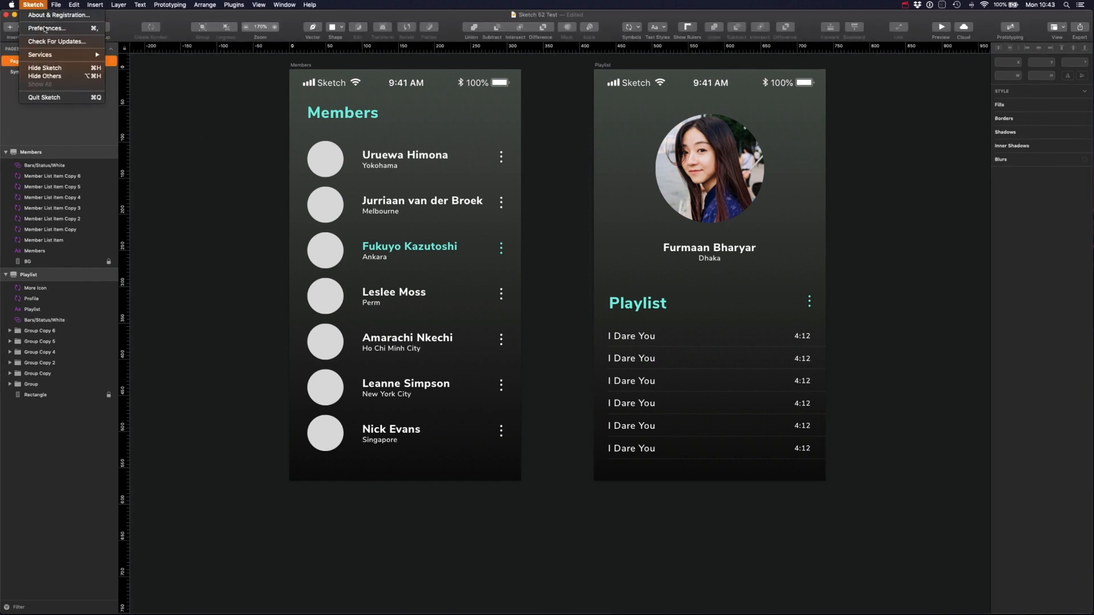
pyautogui.click(43, 29)
pyautogui.click(464, 439)
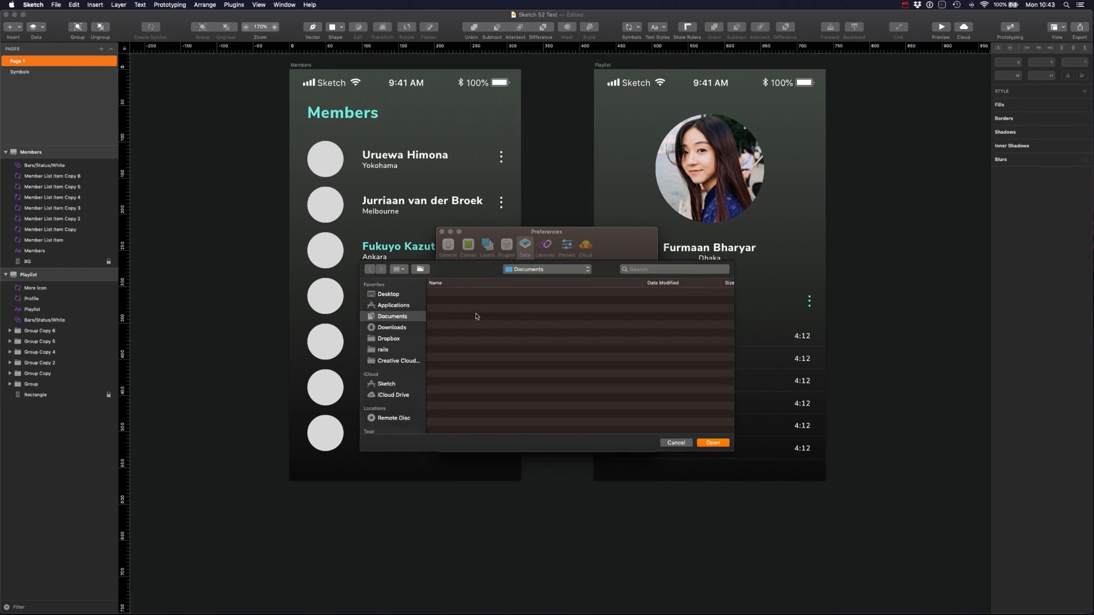
pyautogui.doubleClick(466, 399)
pyautogui.scroll(-2, 523, 378)
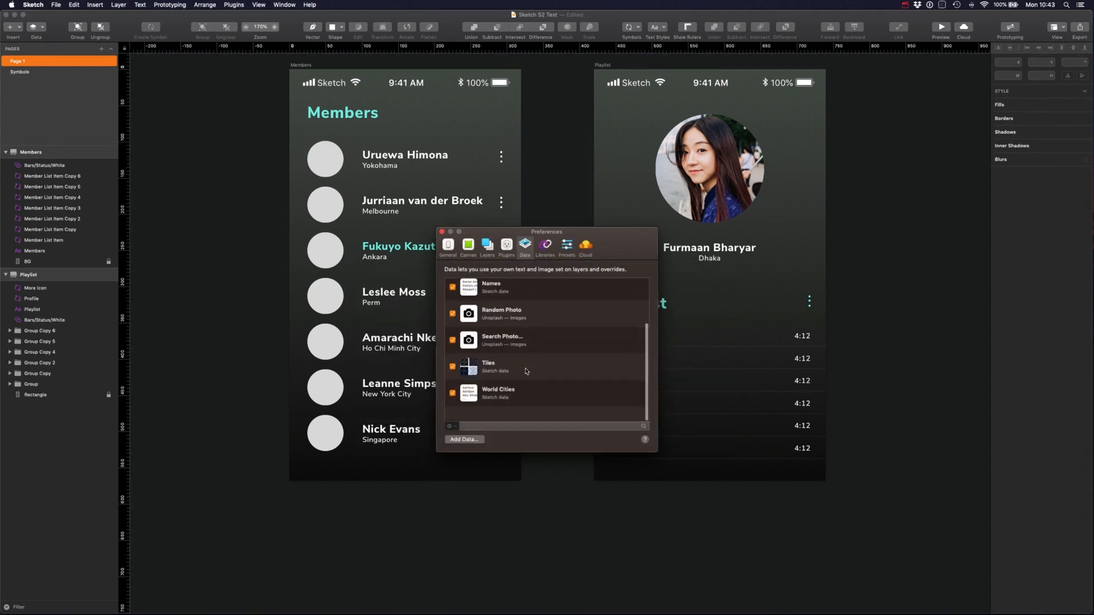
pyautogui.scroll(2, 508, 409)
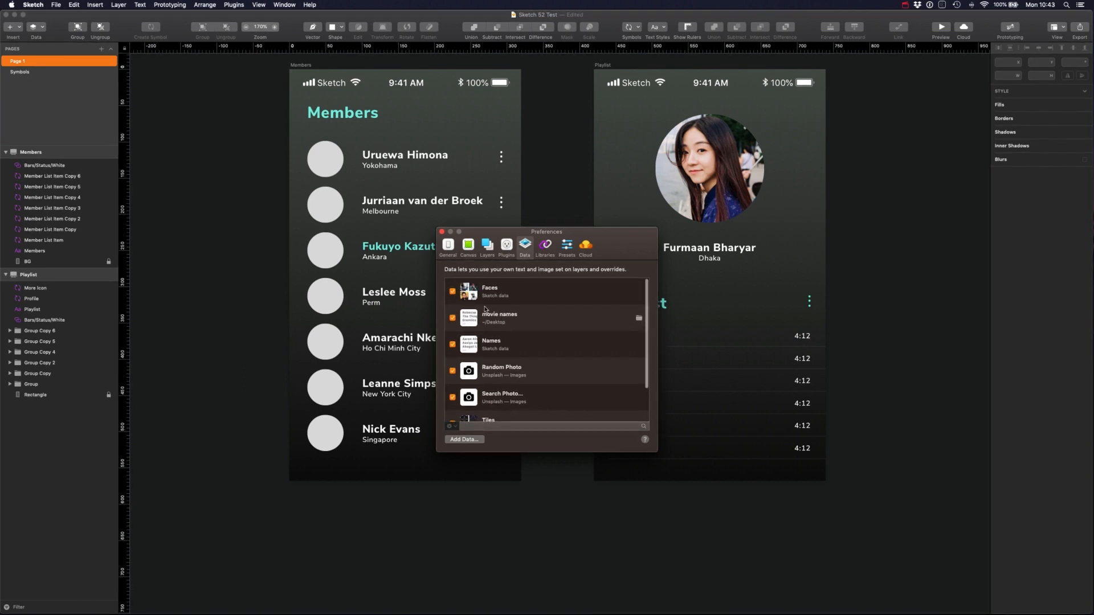
pyautogui.click(441, 232)
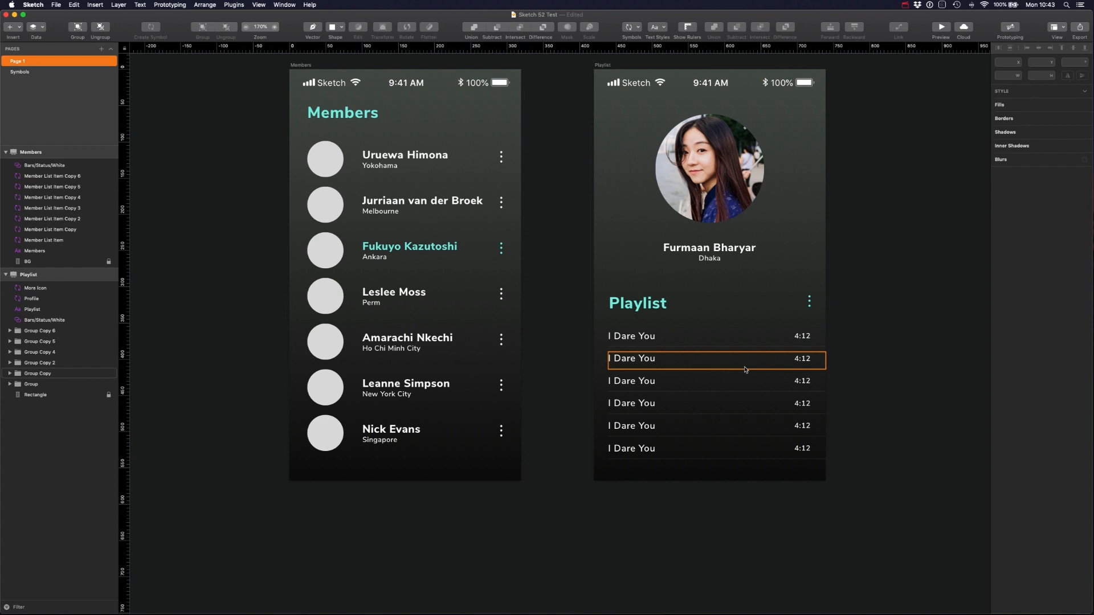
pyautogui.click(650, 337)
pyautogui.click(650, 359)
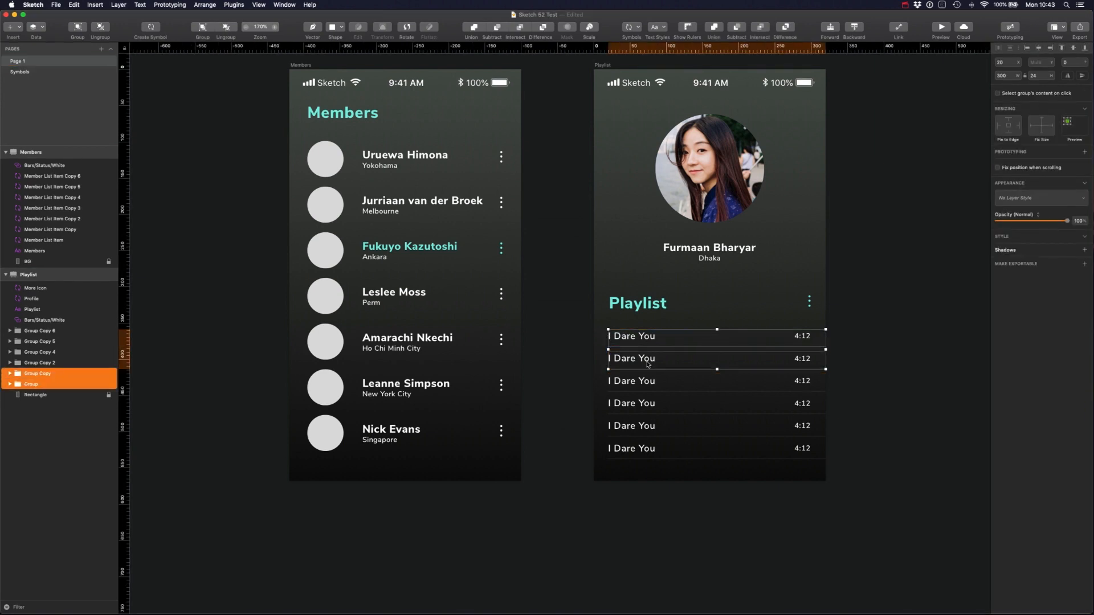
pyautogui.click(649, 386)
pyautogui.click(650, 361)
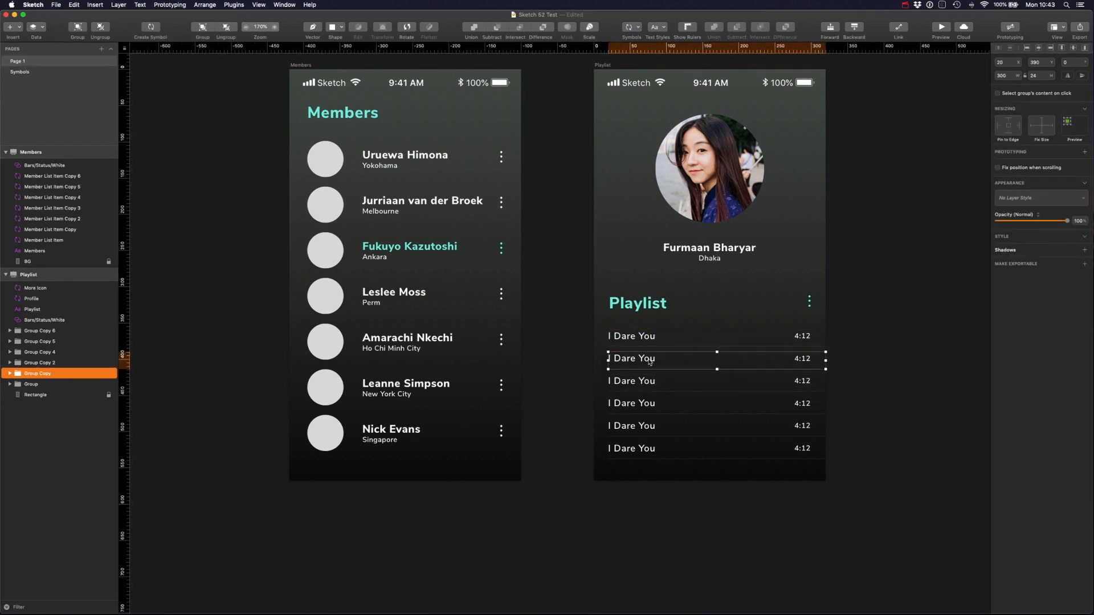
# Expand all six track groups of the Playlist artboard in the layer list
pyautogui.click(27, 382)
pyautogui.click(10, 383)
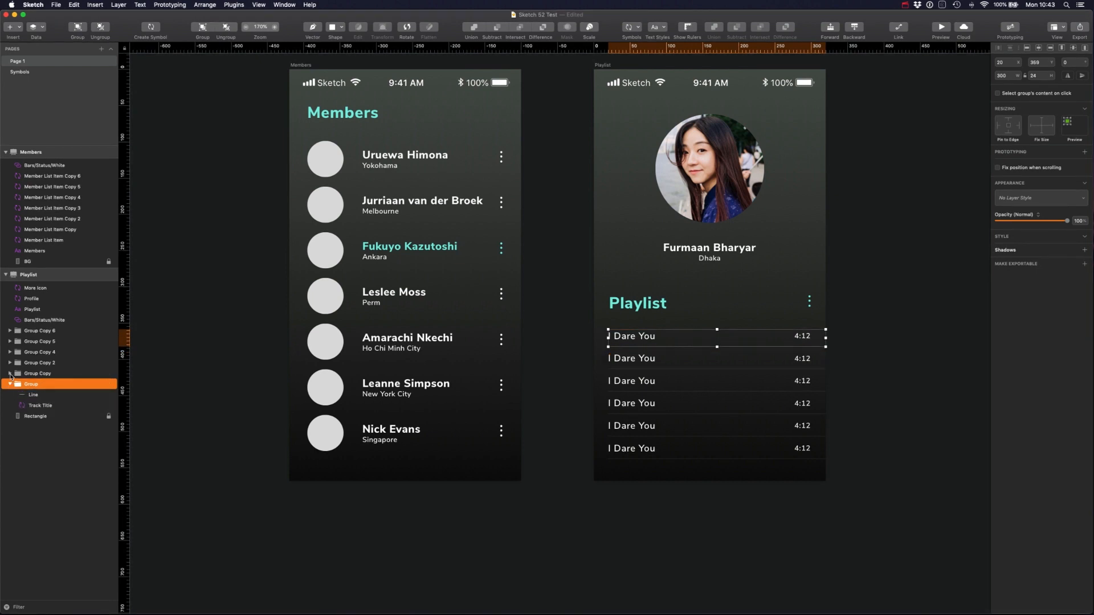
pyautogui.click(10, 373)
pyautogui.click(9, 362)
pyautogui.click(9, 352)
pyautogui.click(9, 341)
pyautogui.click(9, 331)
# Select the Track Title symbols of all six groups, fill their Title overrides with movie names data, and deselect them
pyautogui.click(40, 352)
pyautogui.keyDown('shift'); pyautogui.click(42, 384); pyautogui.keyUp('shift')
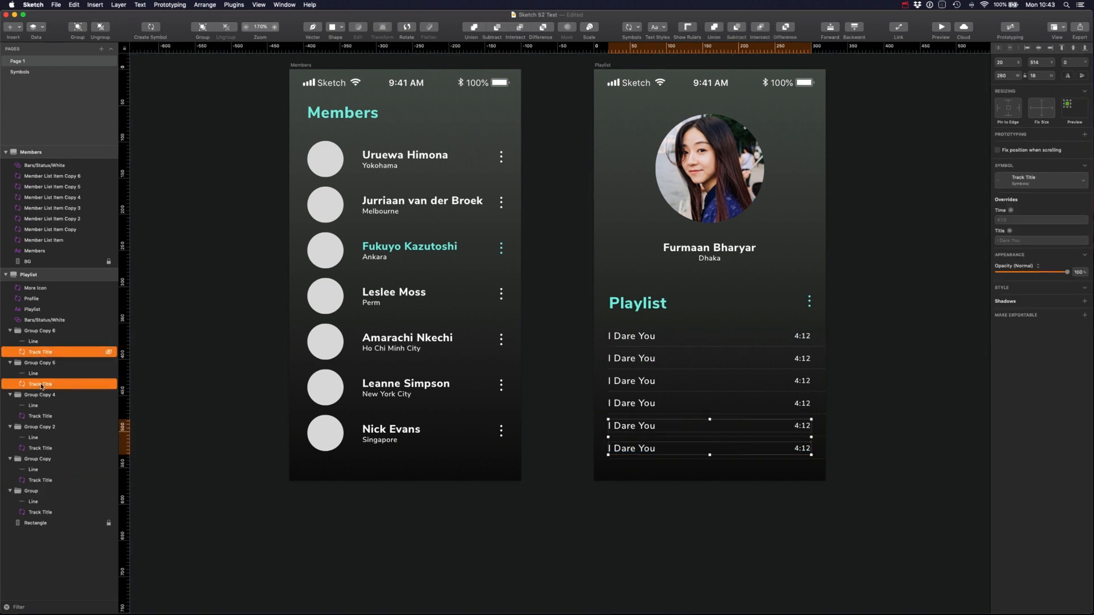
pyautogui.keyDown('shift'); pyautogui.click(45, 417); pyautogui.keyUp('shift')
pyautogui.keyDown('shift'); pyautogui.click(44, 448); pyautogui.keyUp('shift')
pyautogui.keyDown('shift'); pyautogui.click(44, 481); pyautogui.keyUp('shift')
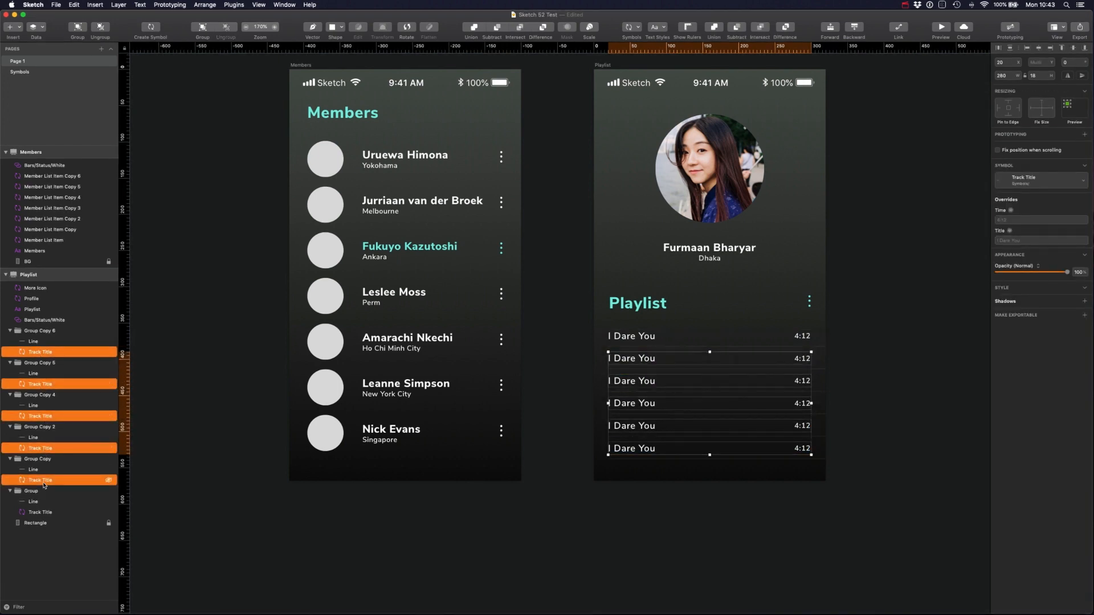
pyautogui.keyDown('shift'); pyautogui.click(45, 512); pyautogui.keyUp('shift')
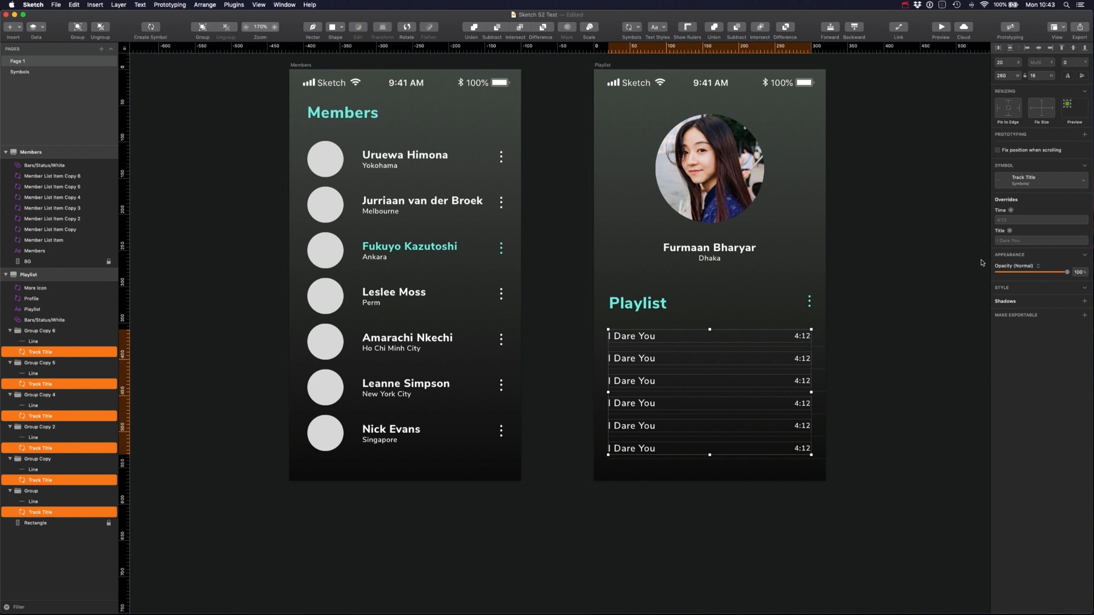
pyautogui.click(1010, 232)
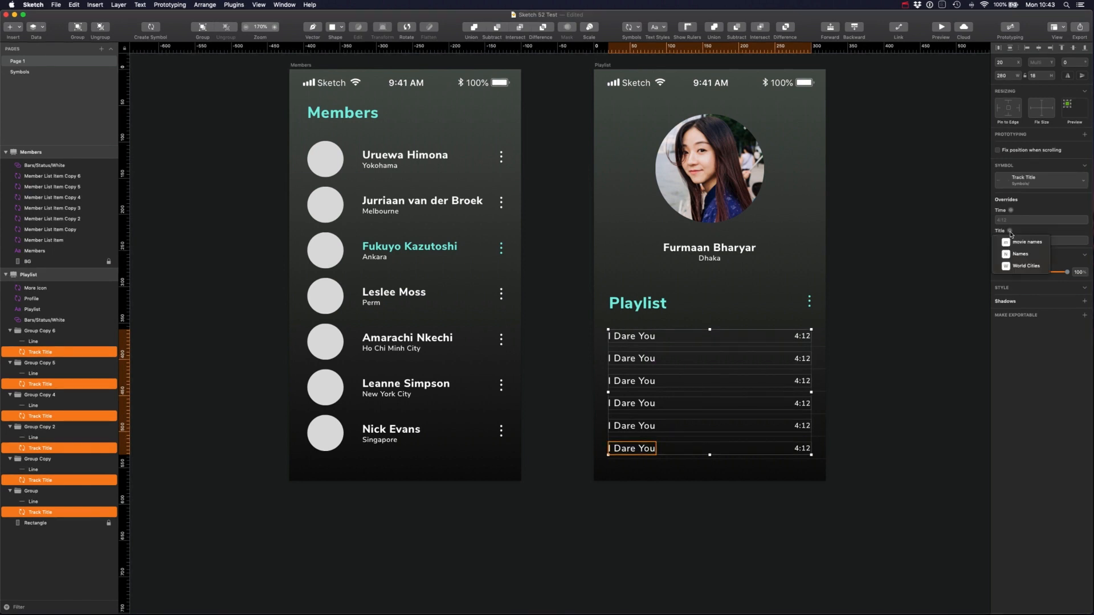
pyautogui.click(1026, 248)
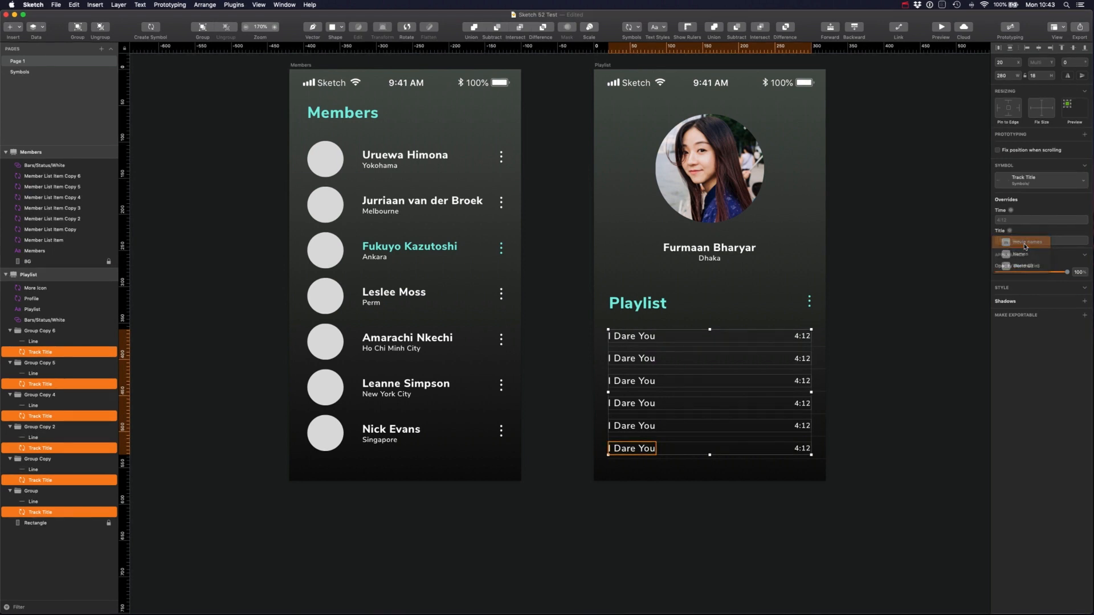
pyautogui.click(845, 362)
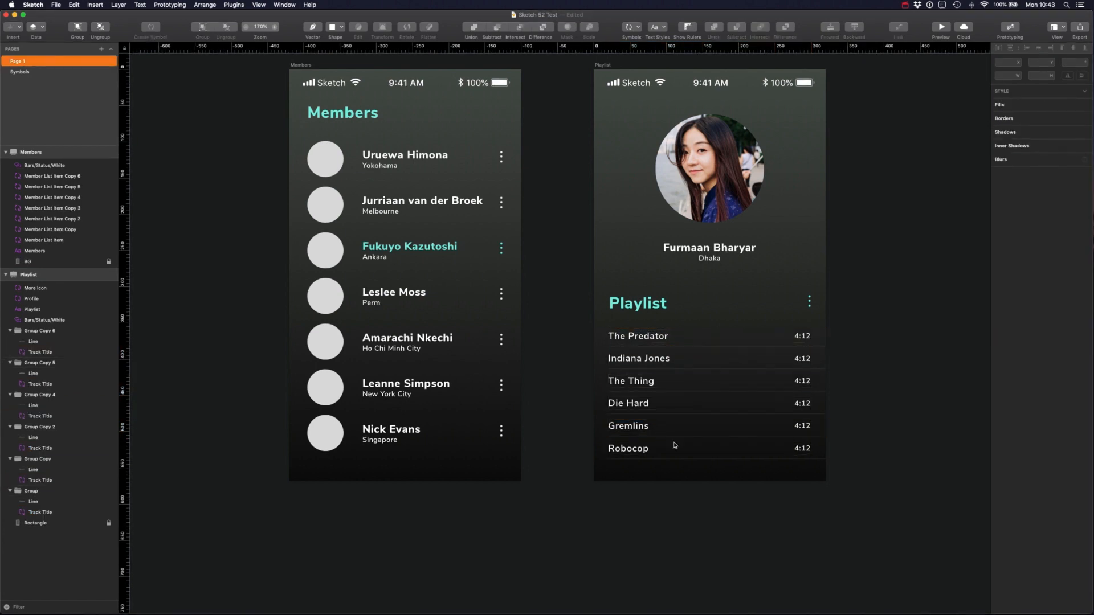
# Open the source of the Playlist artboard's Profile symbol and return to its instance
pyautogui.click(717, 226)
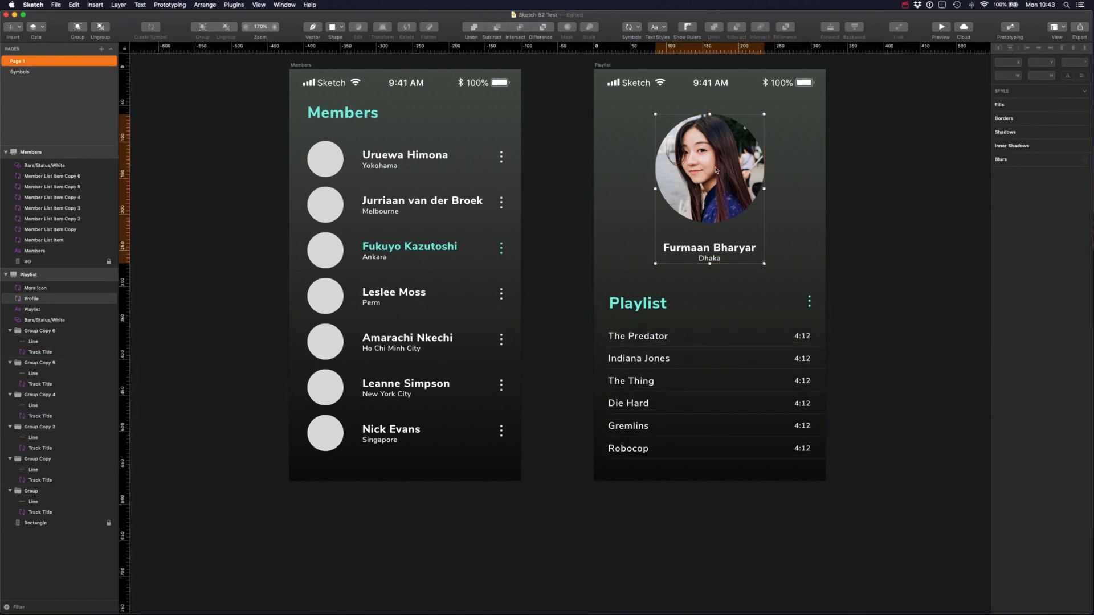
pyautogui.doubleClick(717, 226)
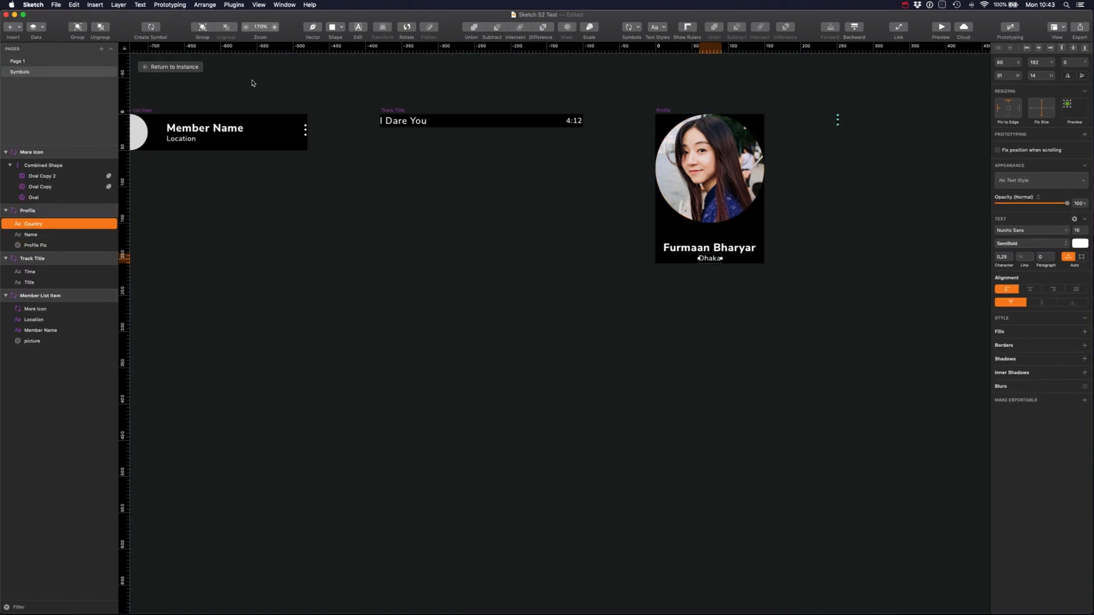
pyautogui.click(158, 69)
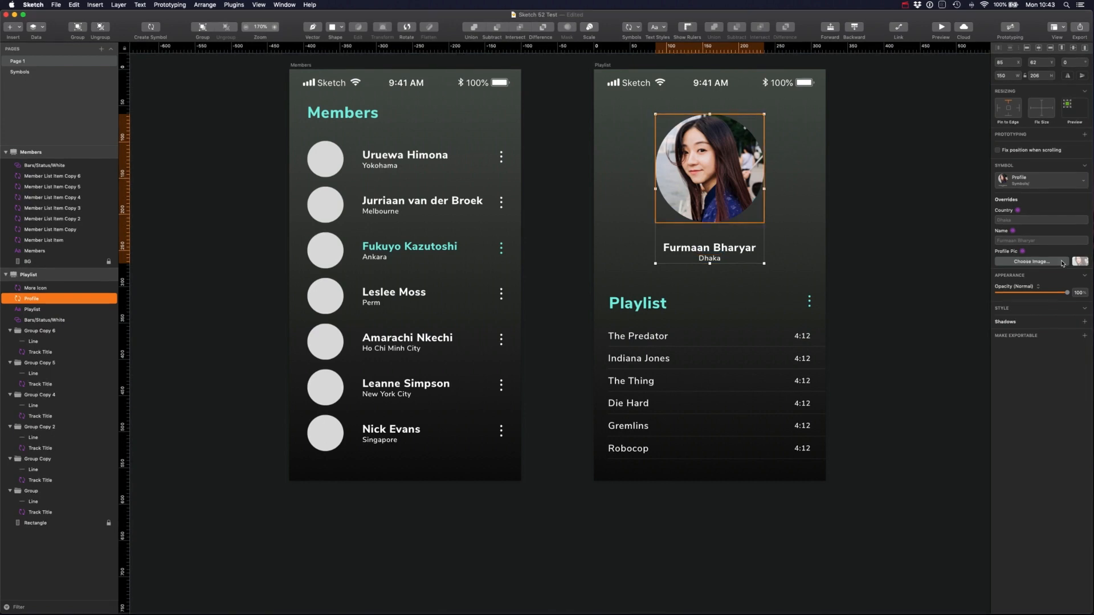
# Try a random Unsplash photo as the Profile symbol's Profile Pic override, and undo it
pyautogui.click(1024, 260)
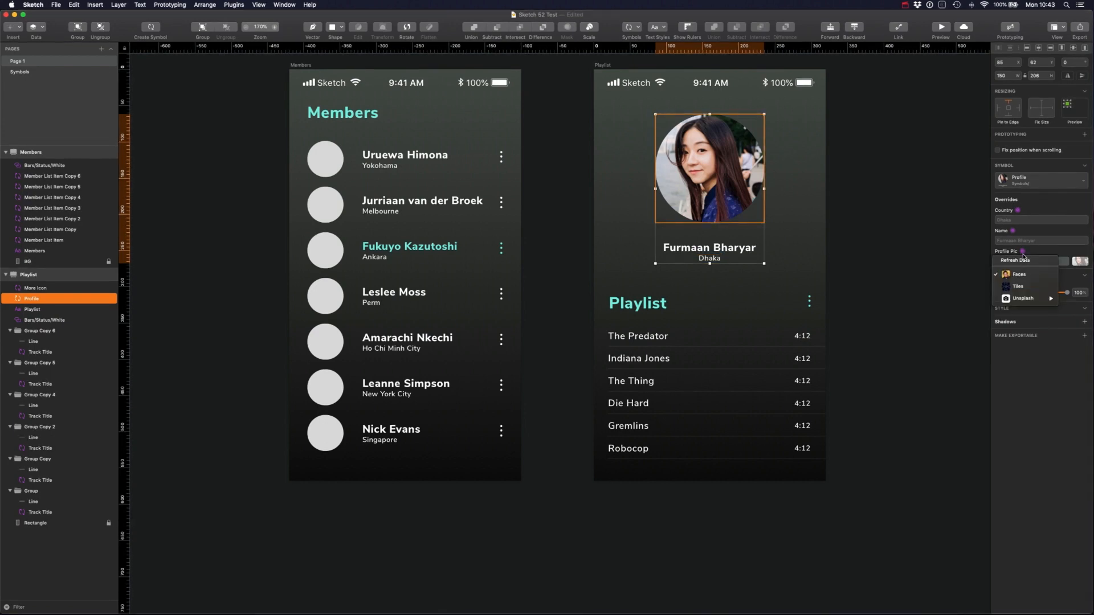
pyautogui.moveTo(1026, 299)
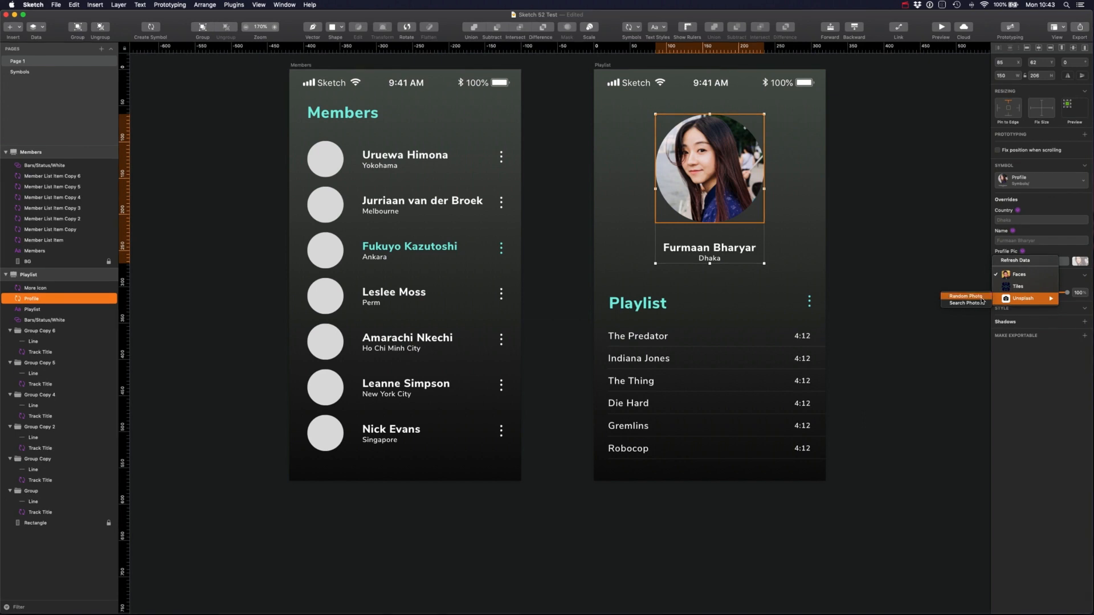
pyautogui.click(983, 301)
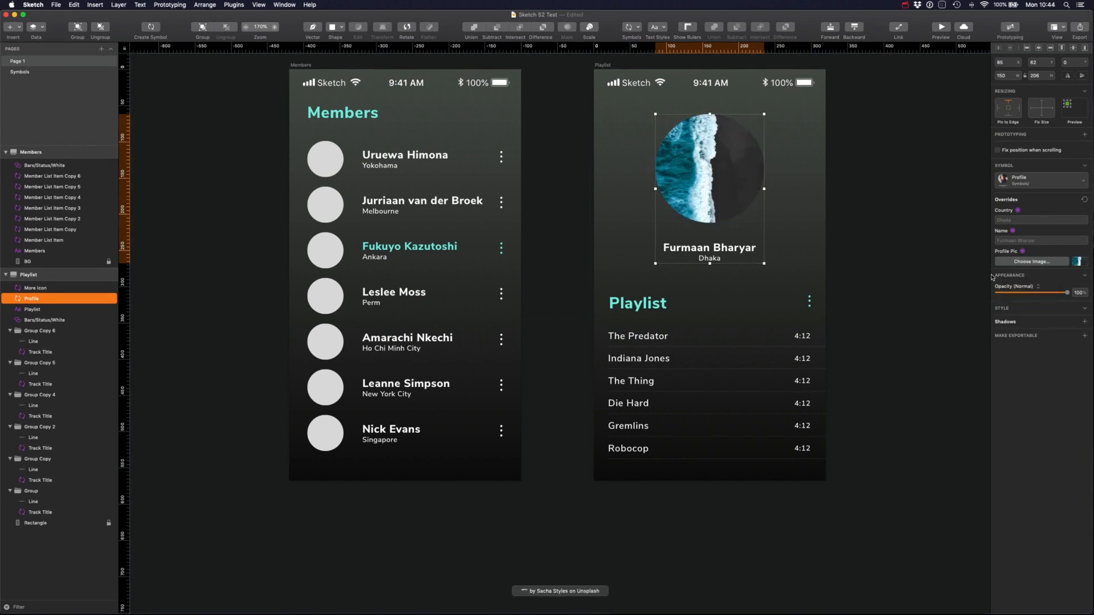
pyautogui.click(899, 244)
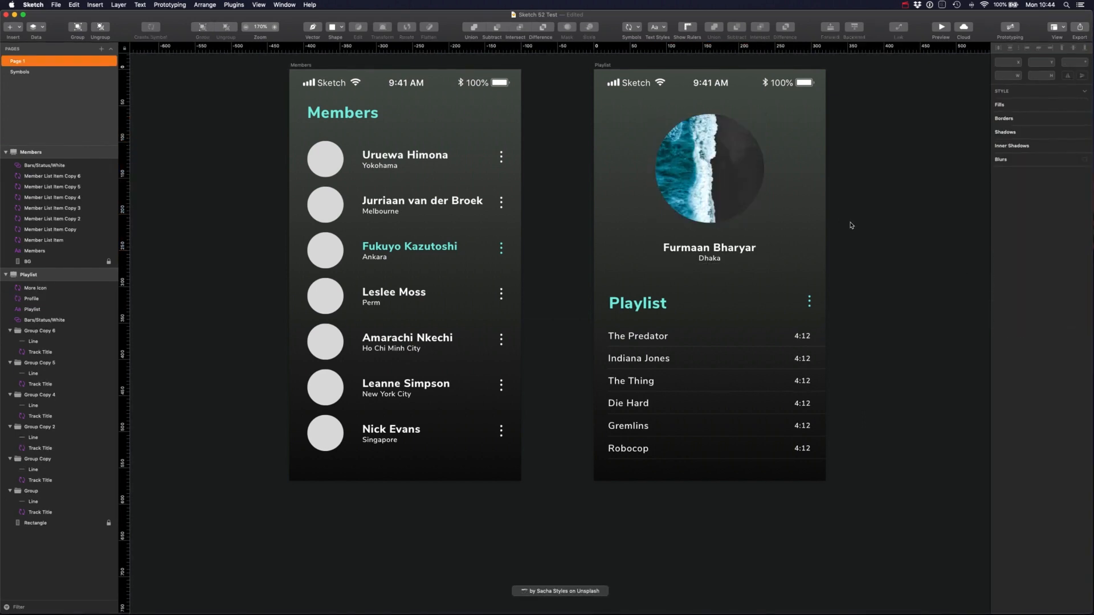
pyautogui.press('super+z')
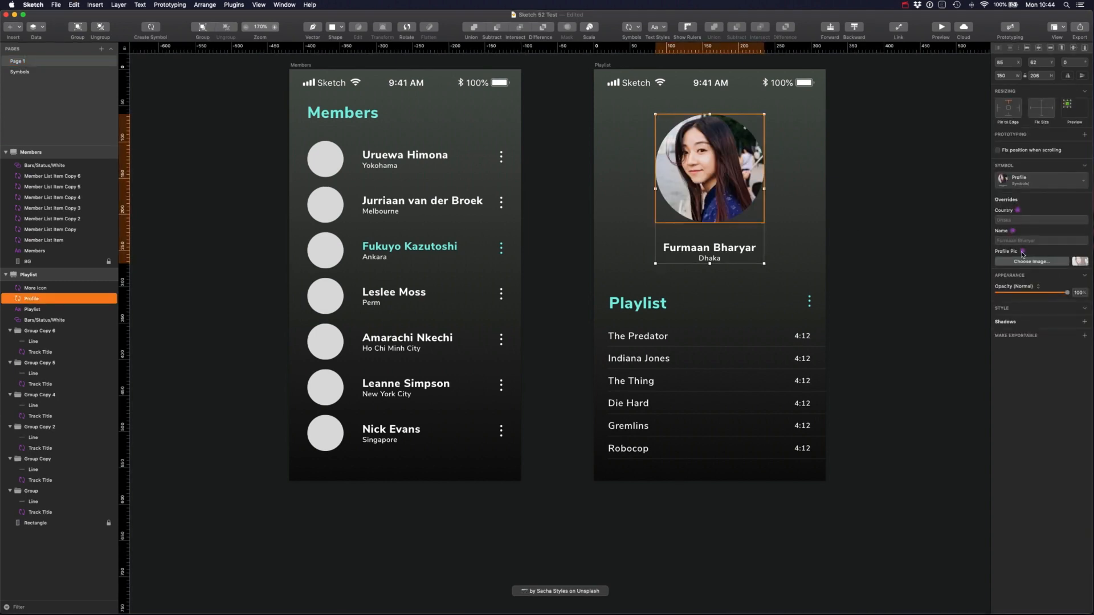
# Fill the Profile symbol's Profile Pic override with a new image from the Faces data, and deselect the symbol
pyautogui.click(1023, 252)
pyautogui.click(1026, 275)
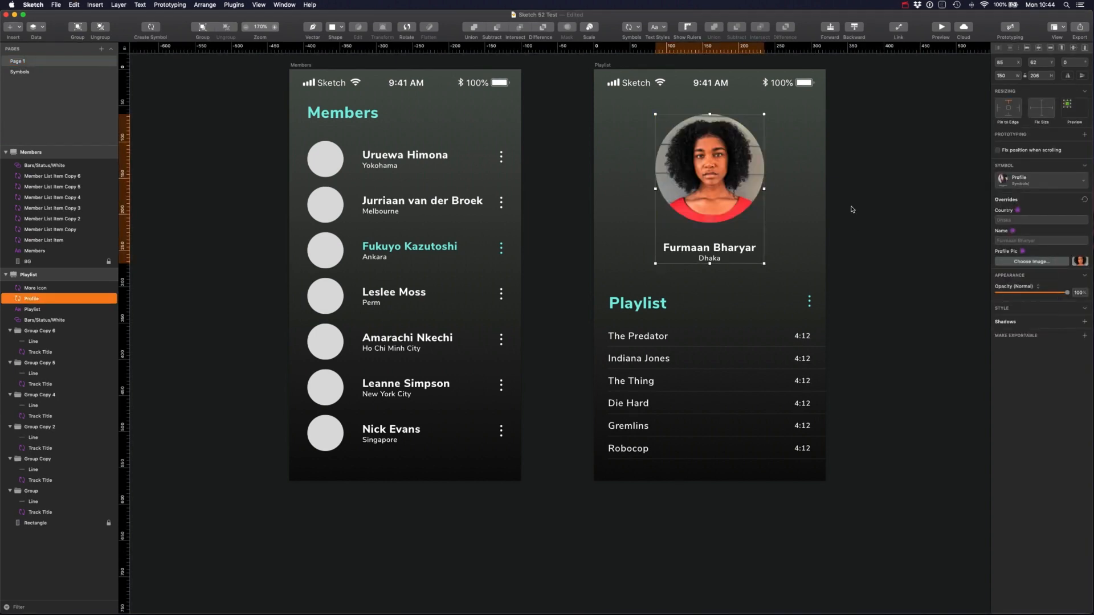
pyautogui.click(886, 209)
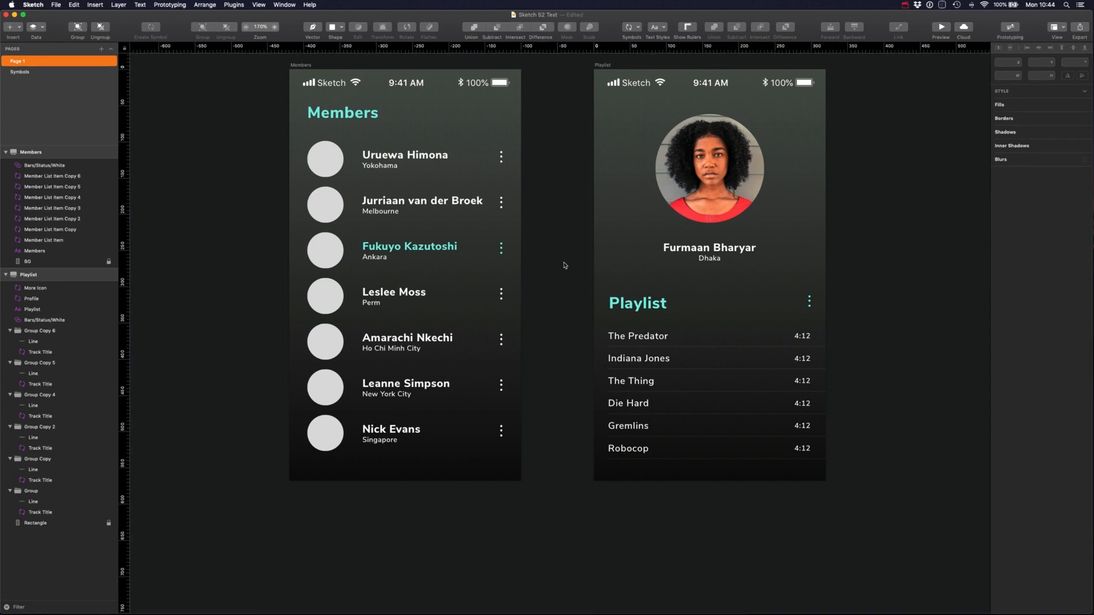
pyautogui.scroll(2, 567, 271)
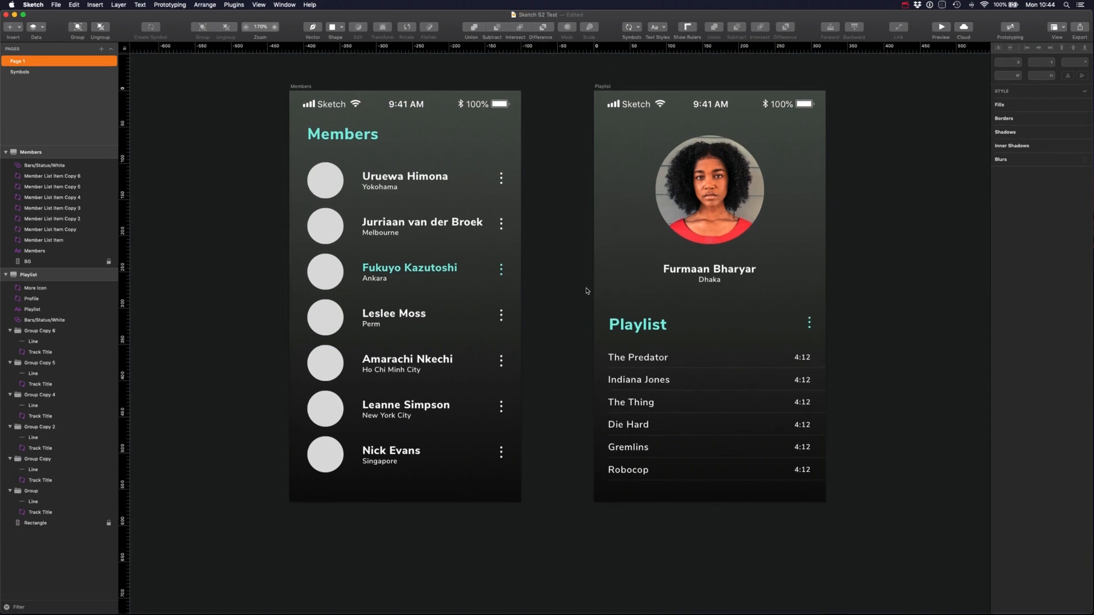
pyautogui.click(36, 27)
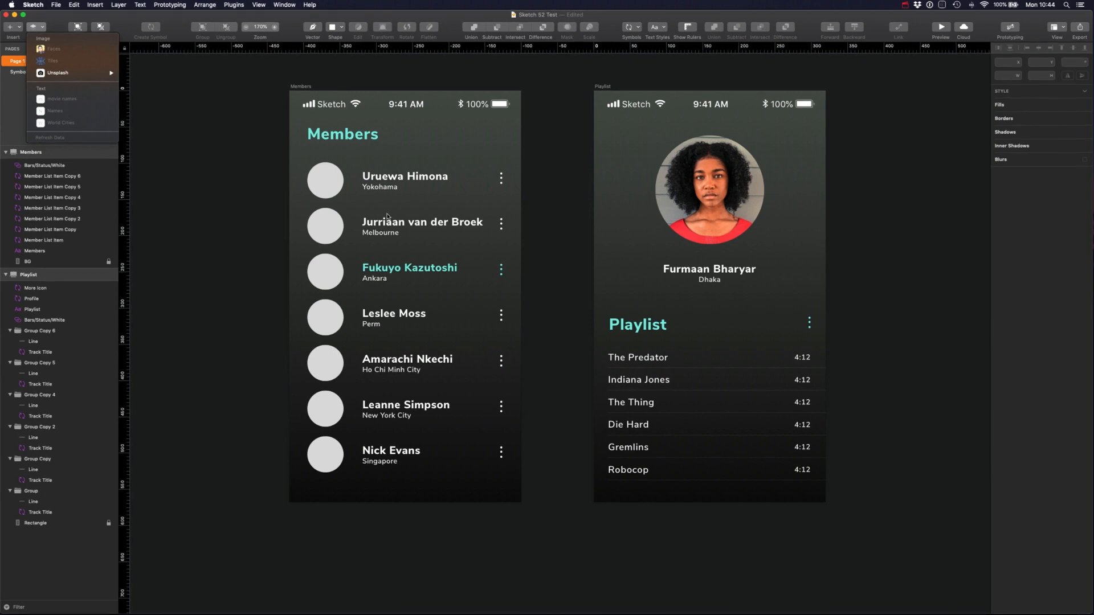
pyautogui.click(567, 263)
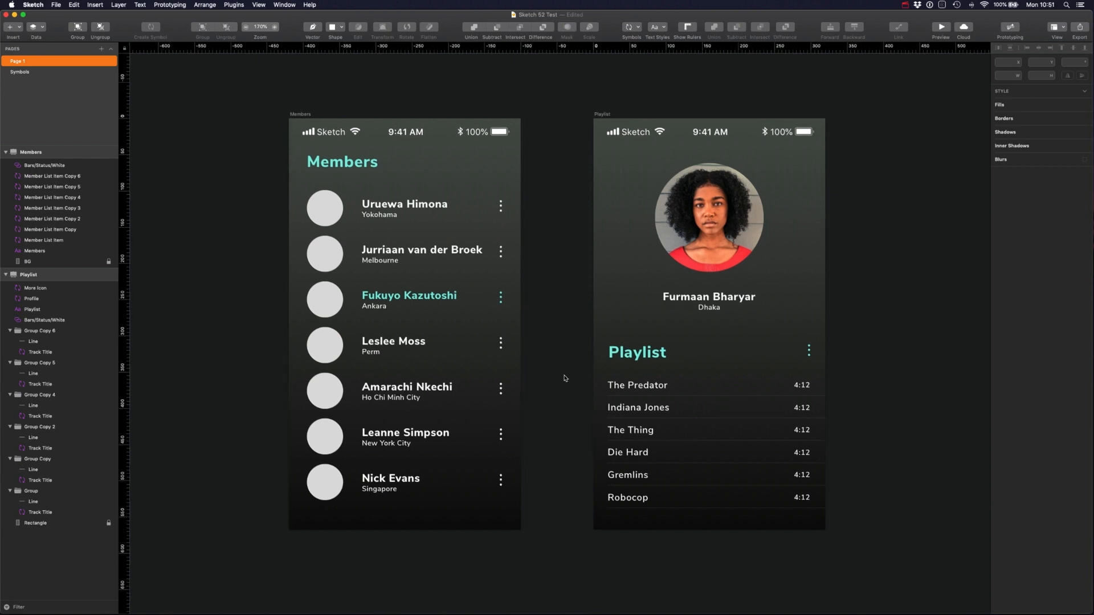
pyautogui.scroll(2, 564, 378)
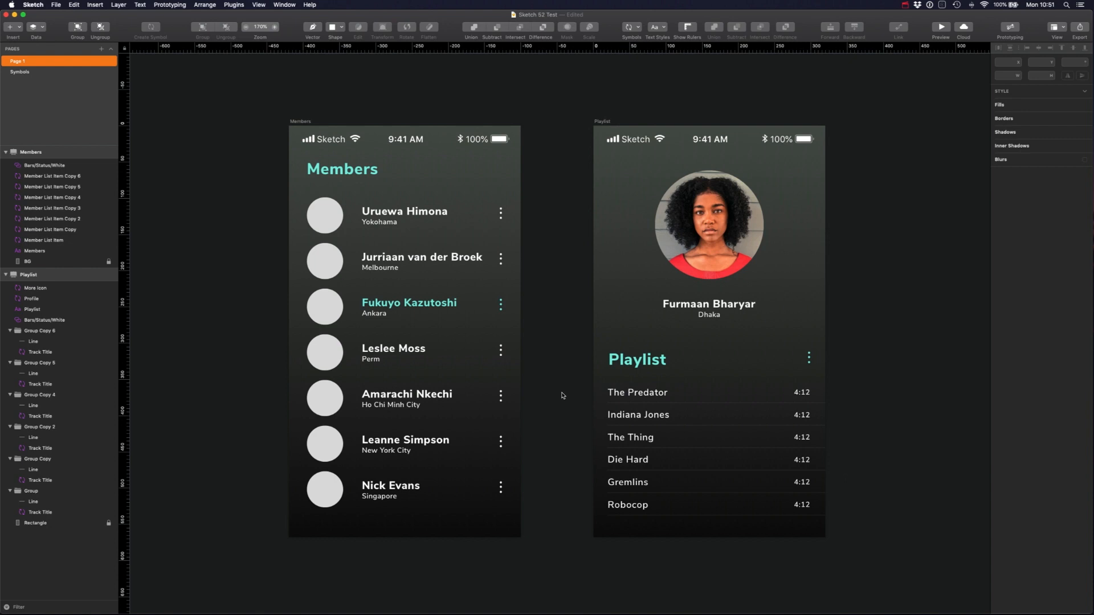
pyautogui.scroll(-3, 563, 395)
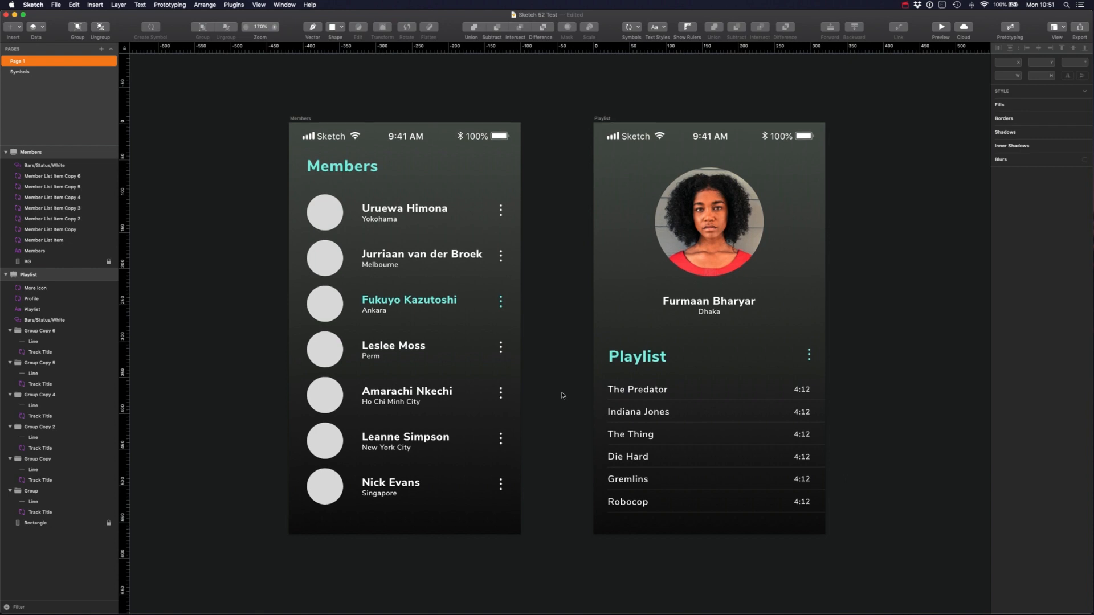
pyautogui.scroll(3, 562, 396)
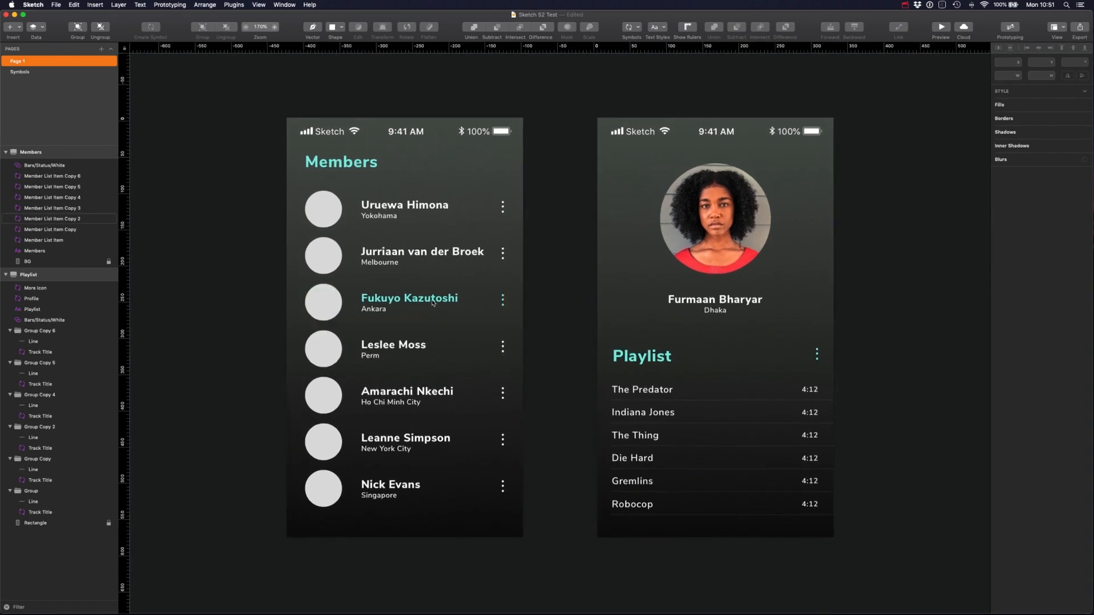
pyautogui.scroll(3, 433, 303)
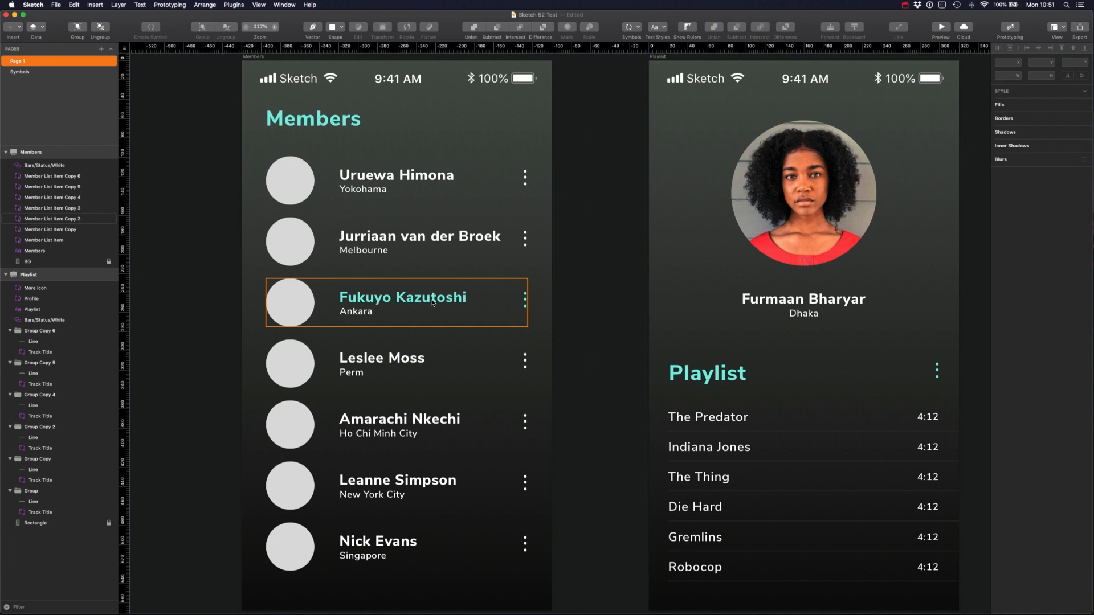